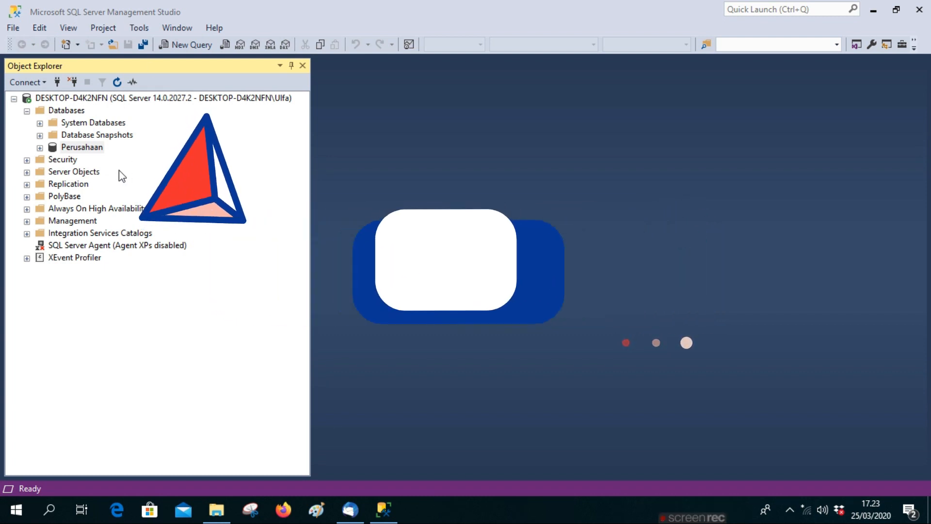
Step: Detach the Perusahaan database with the drop connections and update statistics options enabled
click(88, 149)
click(89, 147)
right_click(51, 147)
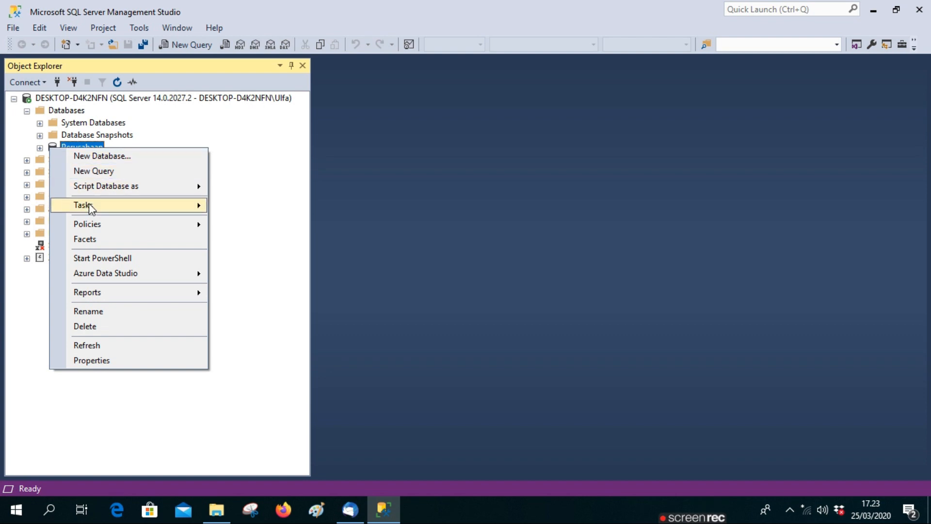
mouse_move(90, 210)
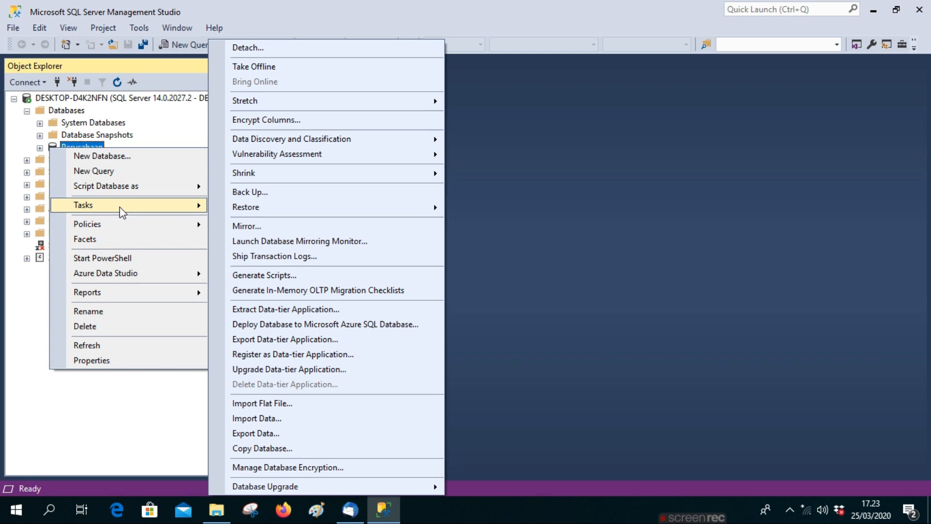
click(263, 47)
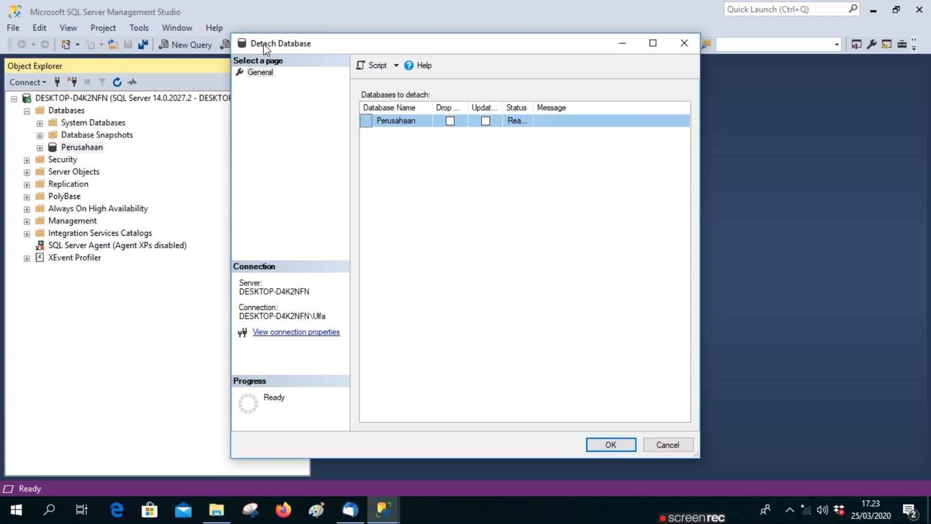
click(450, 121)
click(489, 123)
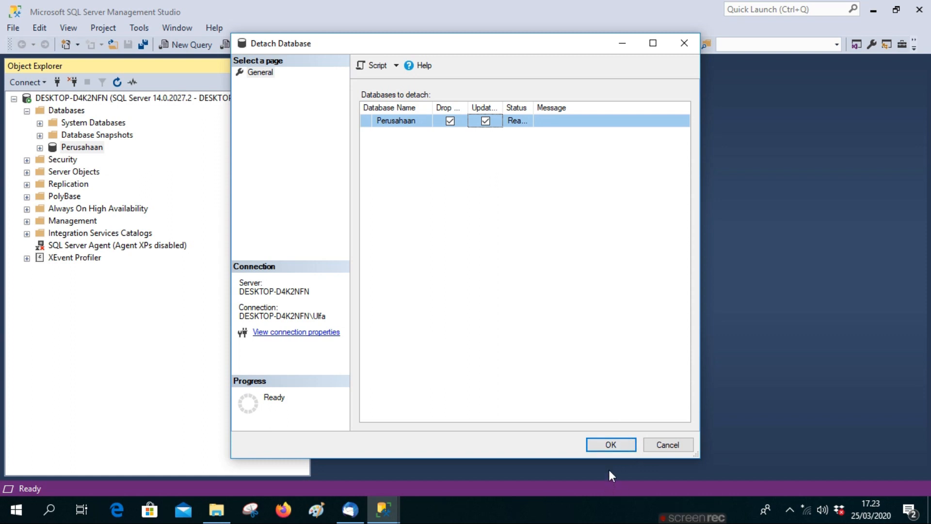
click(611, 450)
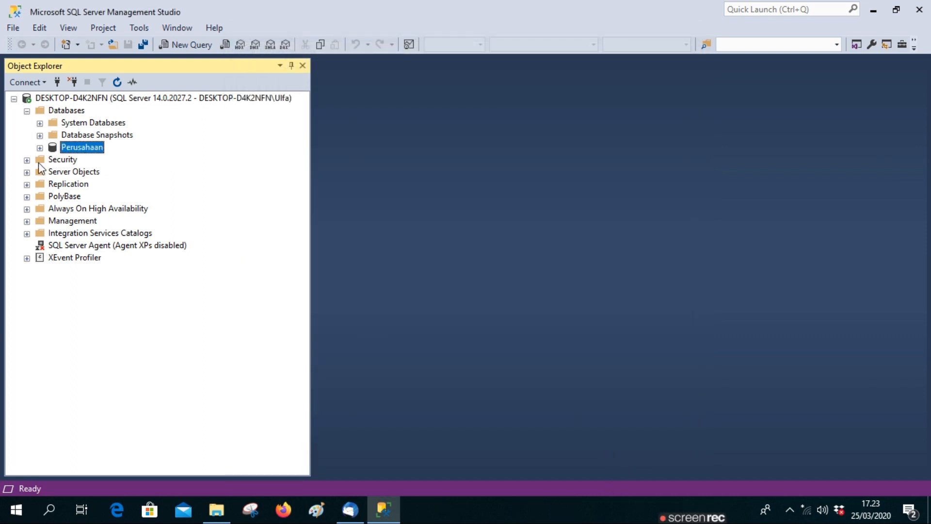
Step: Refresh the server's Databases folder
click(60, 111)
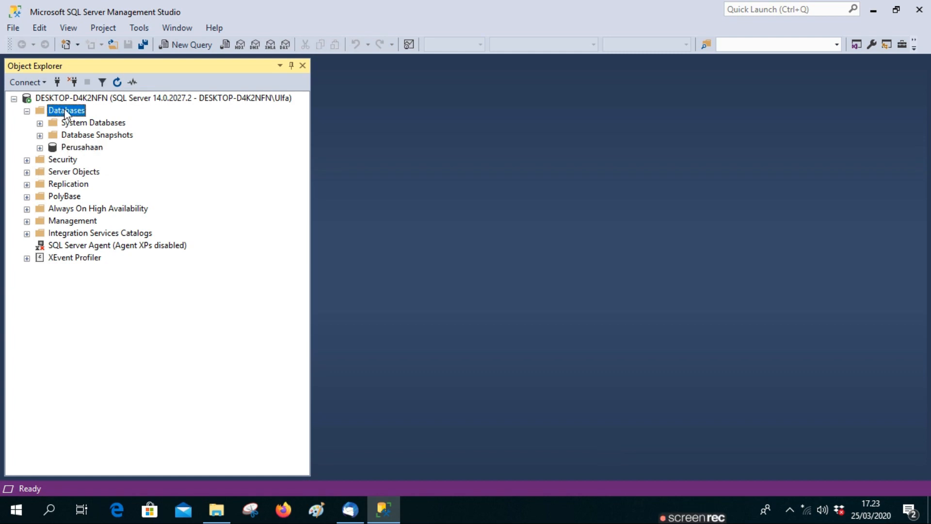
right_click(65, 110)
click(106, 277)
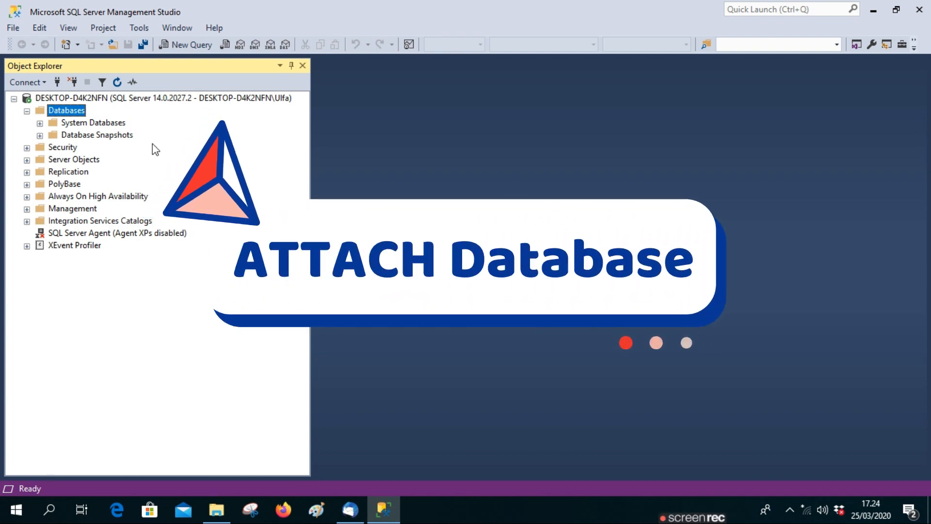
Step: Start attaching a database and add Perusahaan.mdf from D:\Perusahaan to the databases to attach
right_click(61, 113)
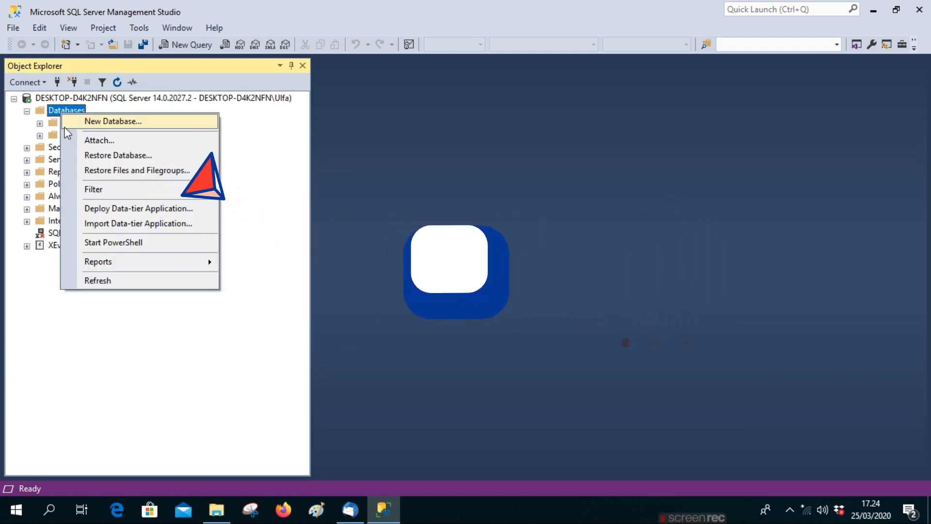
click(86, 140)
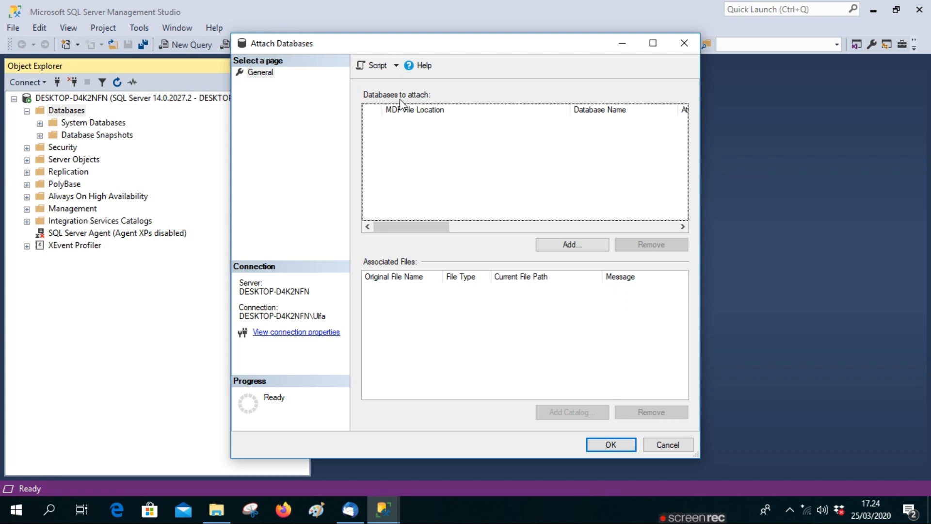
click(584, 247)
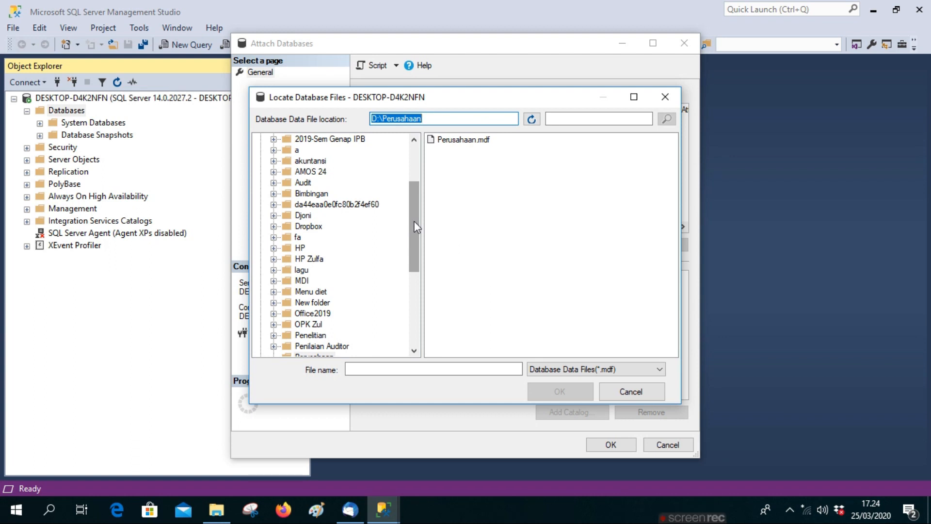
scroll(415, 224, down, 1)
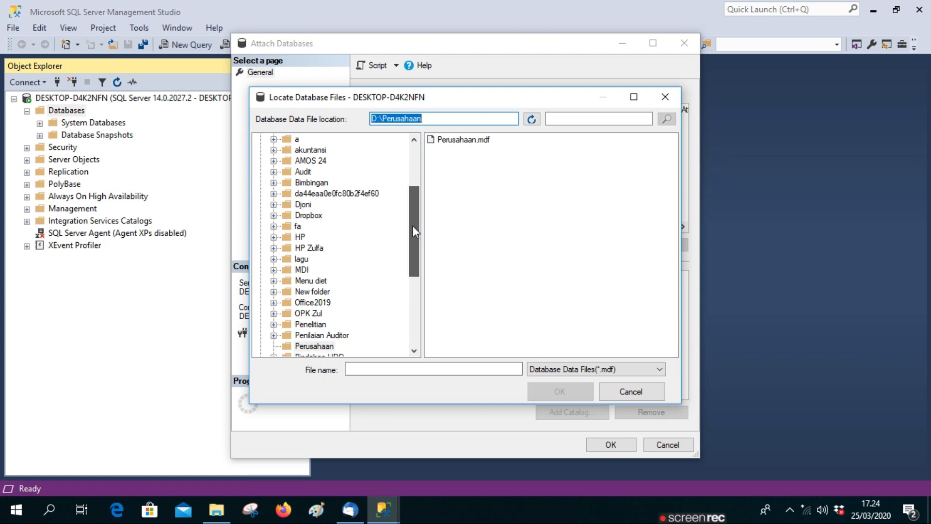
drag(413, 227, 411, 247)
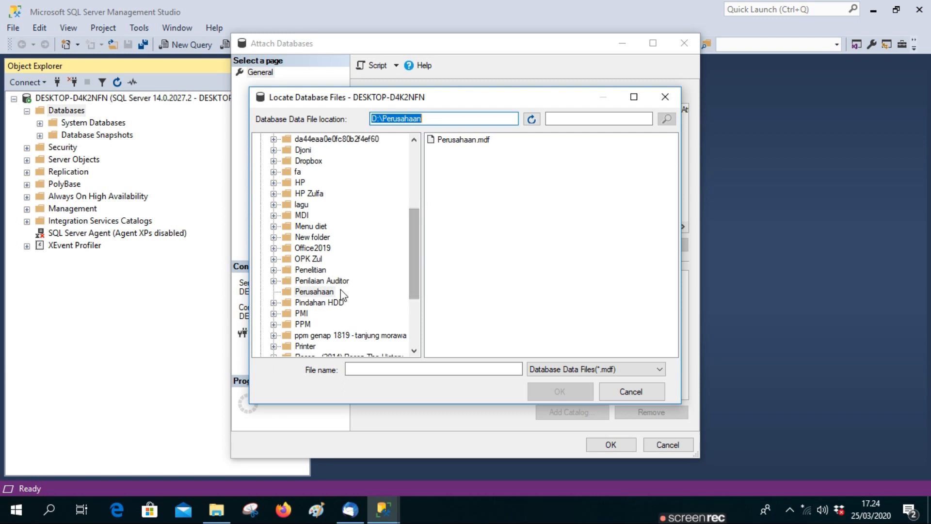
click(307, 293)
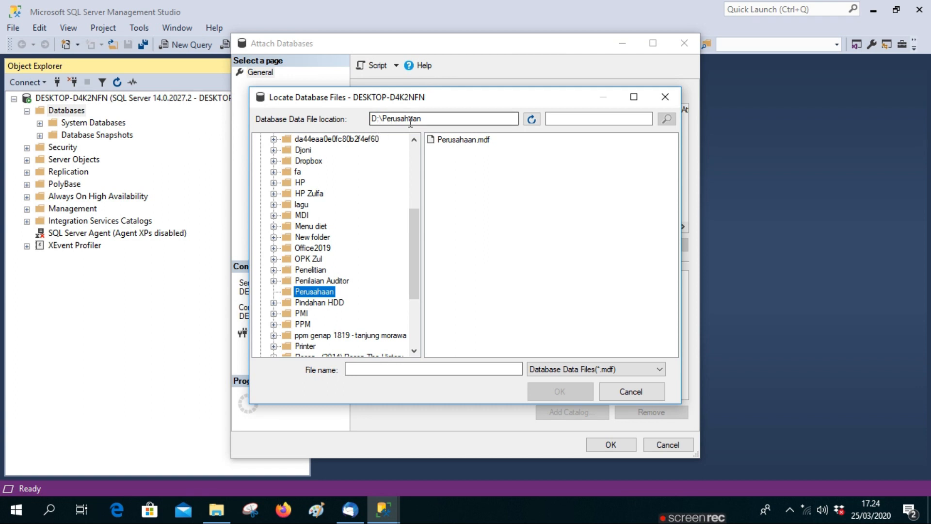
click(452, 141)
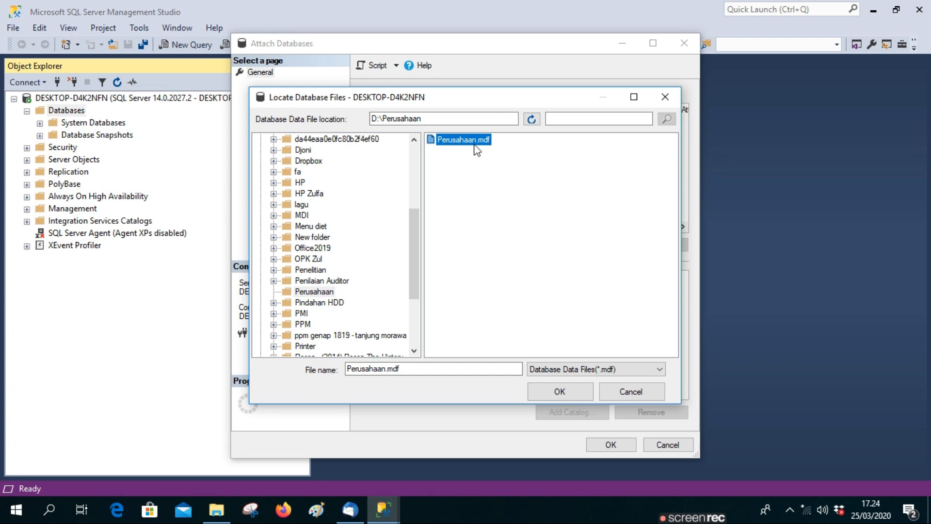
click(561, 392)
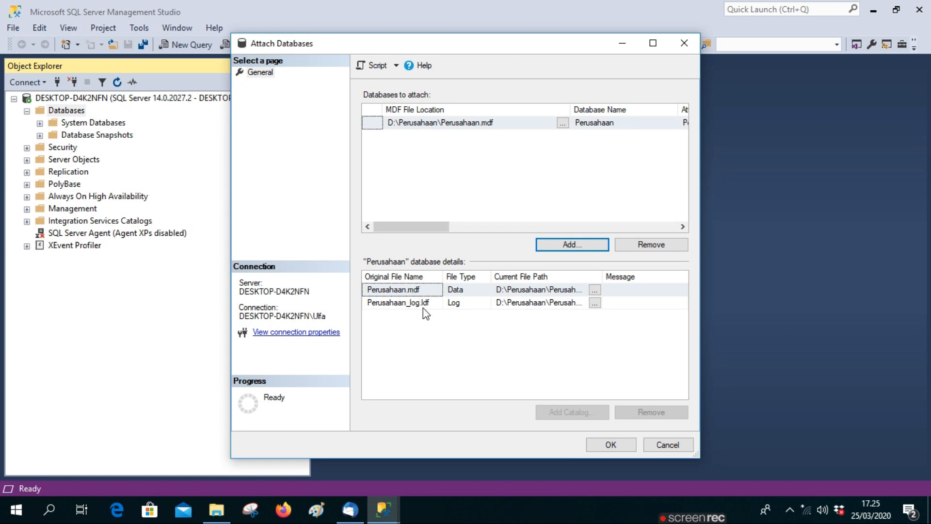
Step: Check the Perusahaan data and log files in File Explorer, then return to the Attach Databases dialog
click(222, 515)
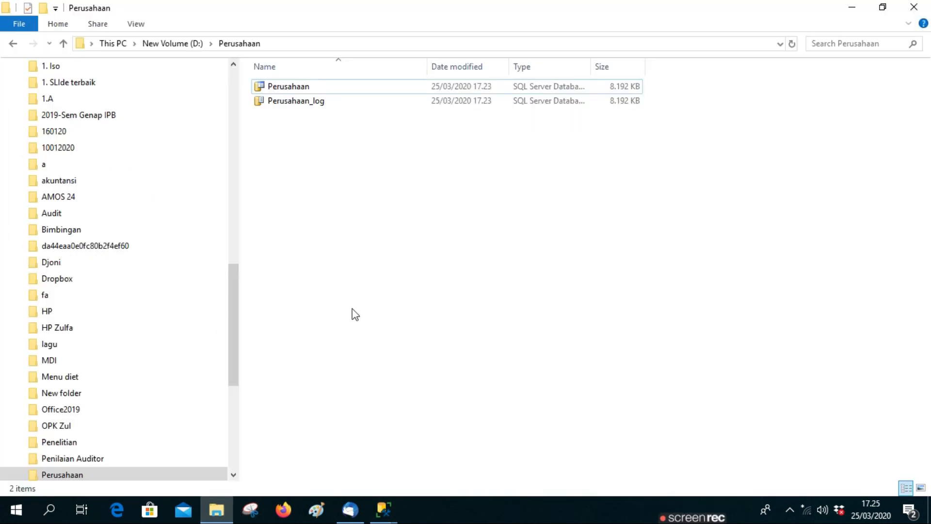
click(318, 89)
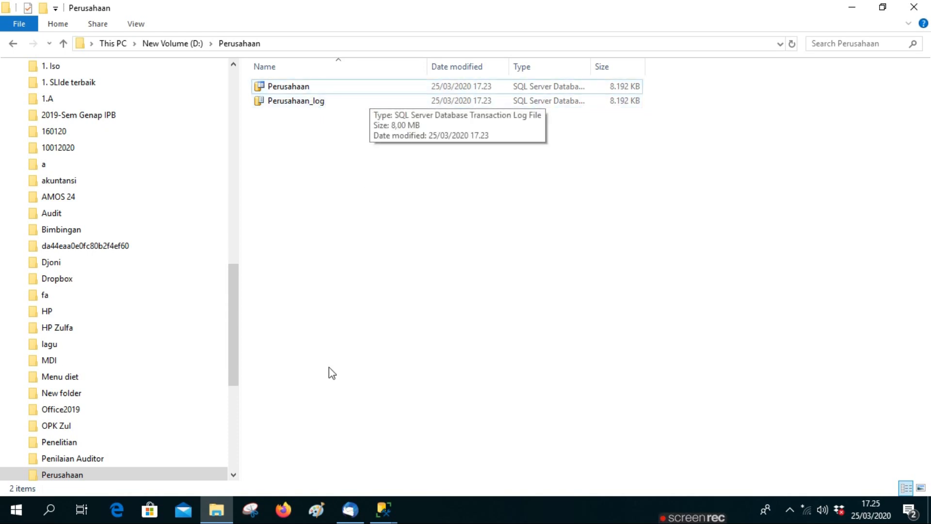
click(388, 513)
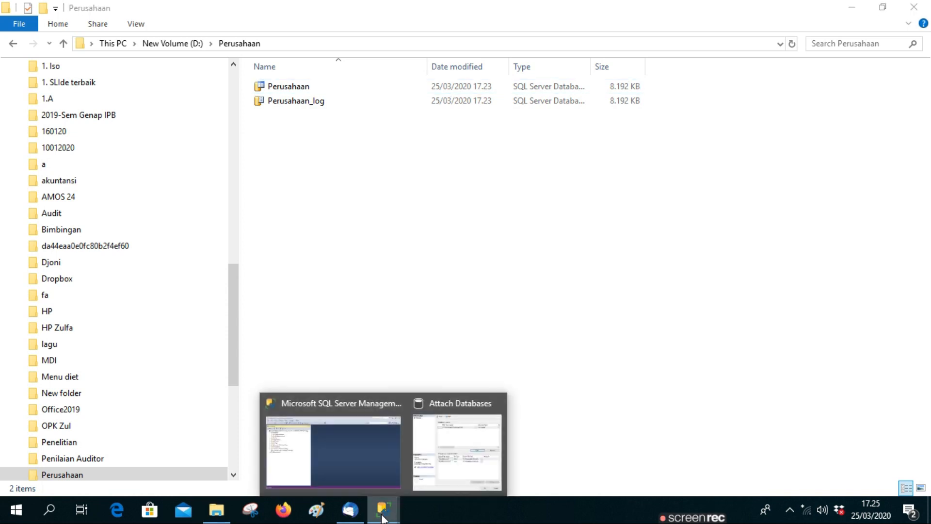
click(435, 473)
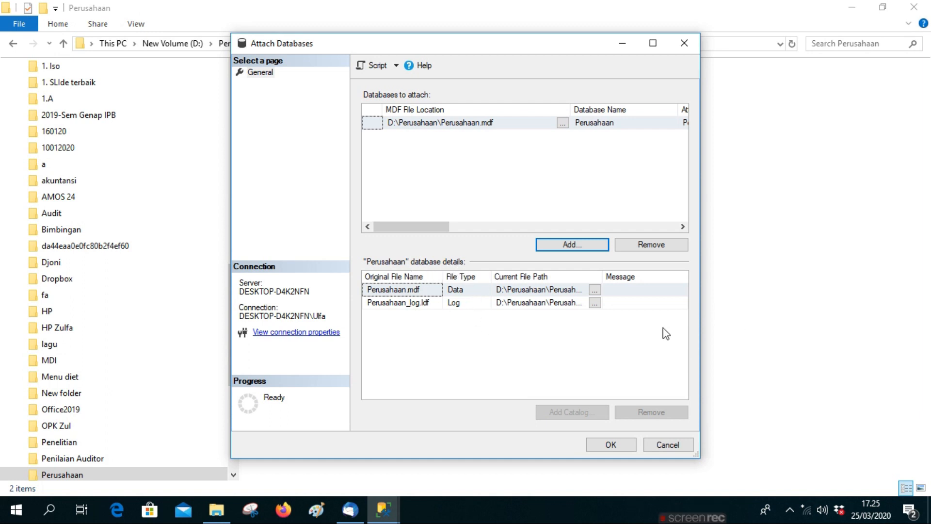
Step: Attach the Perusahaan database and switch back to the SQL Server Management Studio main window
click(611, 445)
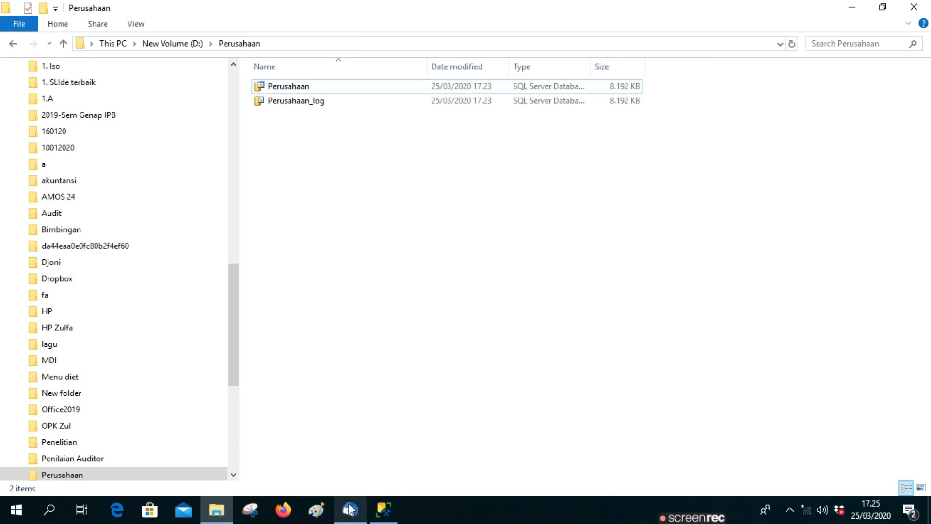
click(383, 509)
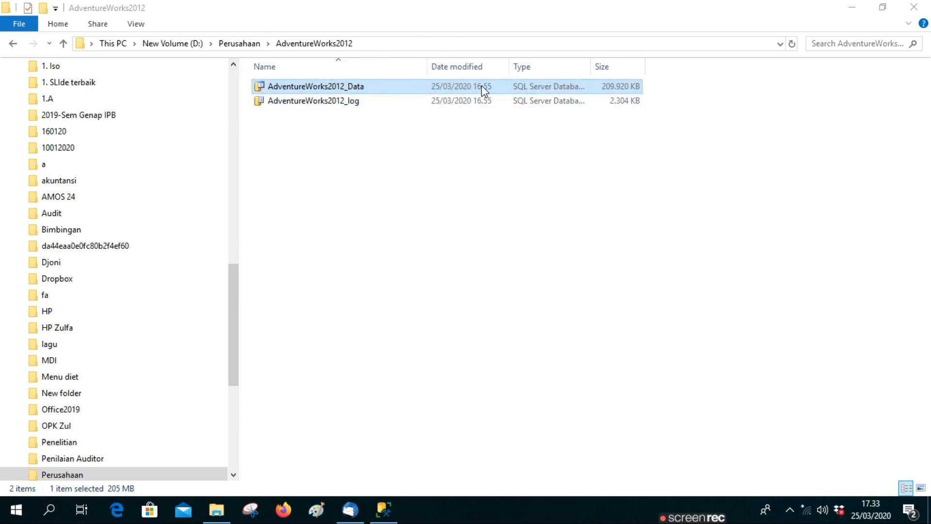
Step: In SQL Server Management Studio, add the data file from D:\Perusahaan\AdventureWorks2012 to the databases to attach
click(390, 512)
right_click(45, 112)
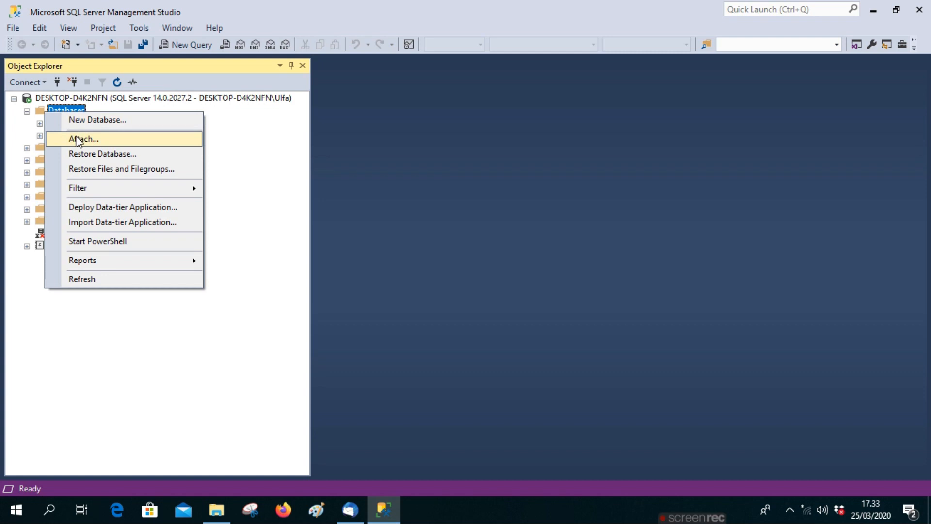
click(77, 140)
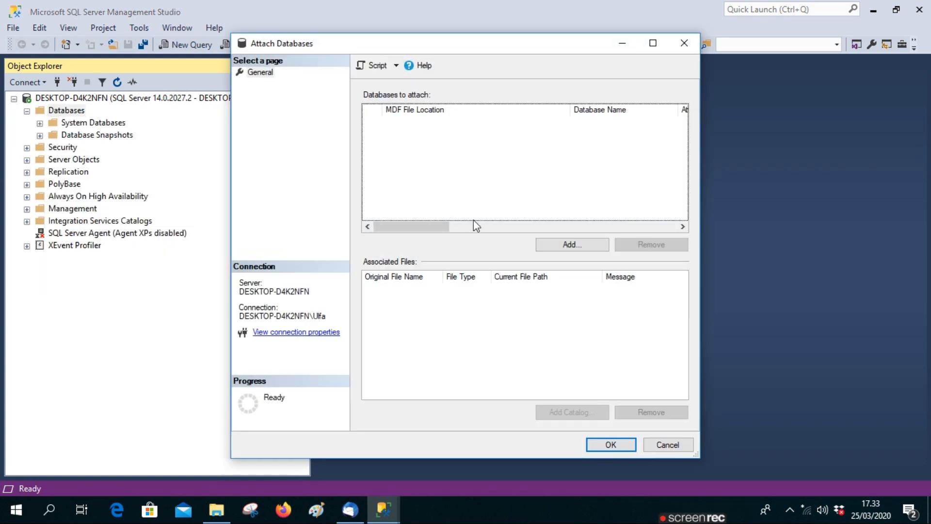
click(578, 245)
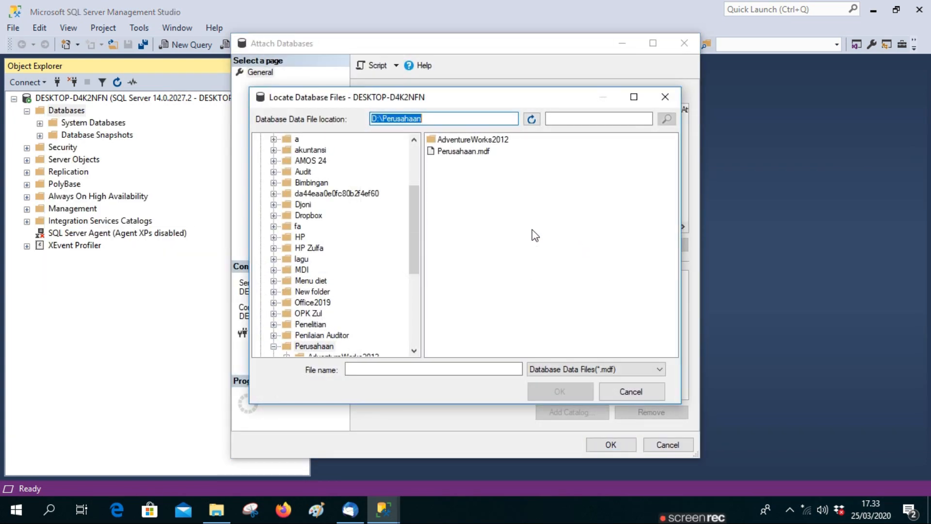
click(478, 140)
double_click(479, 139)
double_click(480, 140)
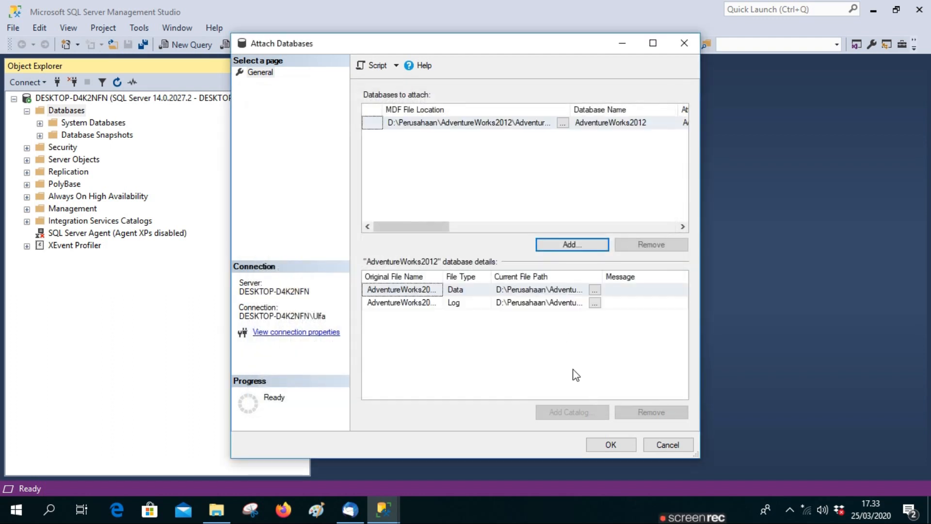
Step: Try to attach the AdventureWorks2012 database, close the dialog and refresh the Databases folder
click(604, 443)
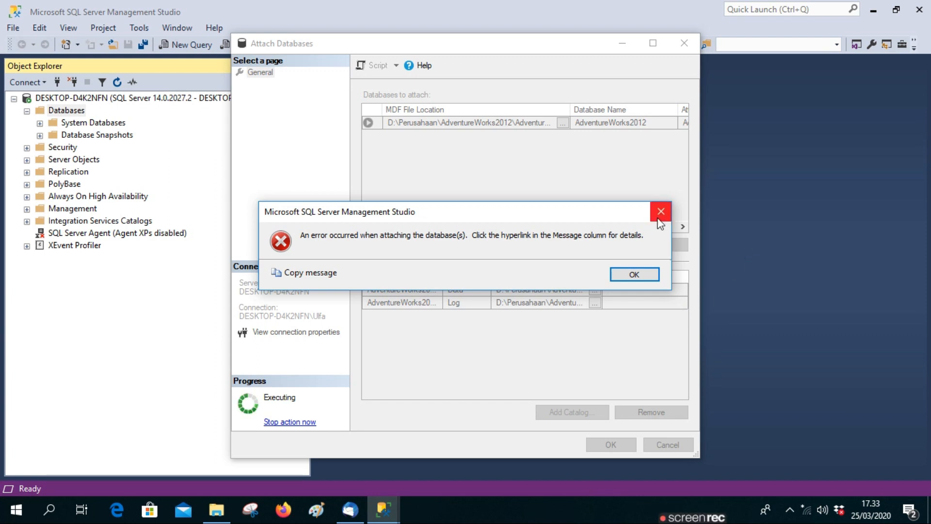
click(634, 274)
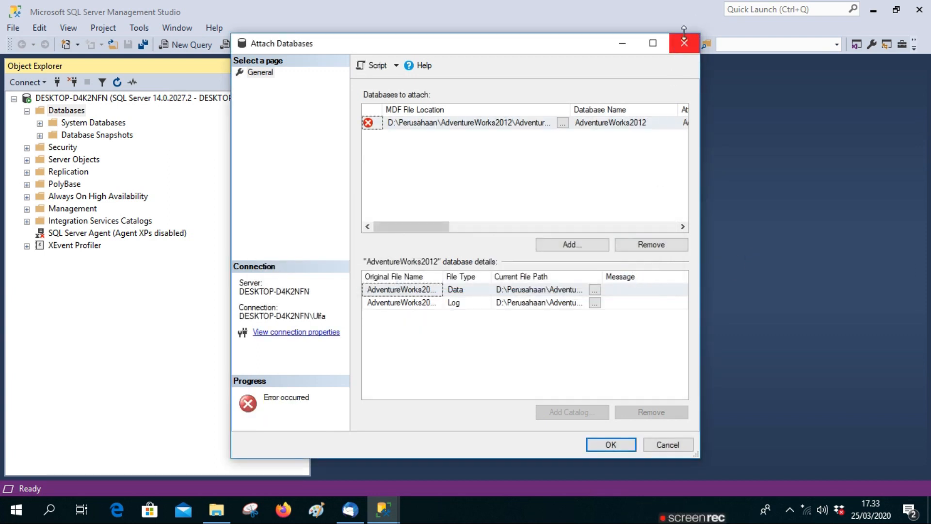
click(684, 34)
right_click(55, 110)
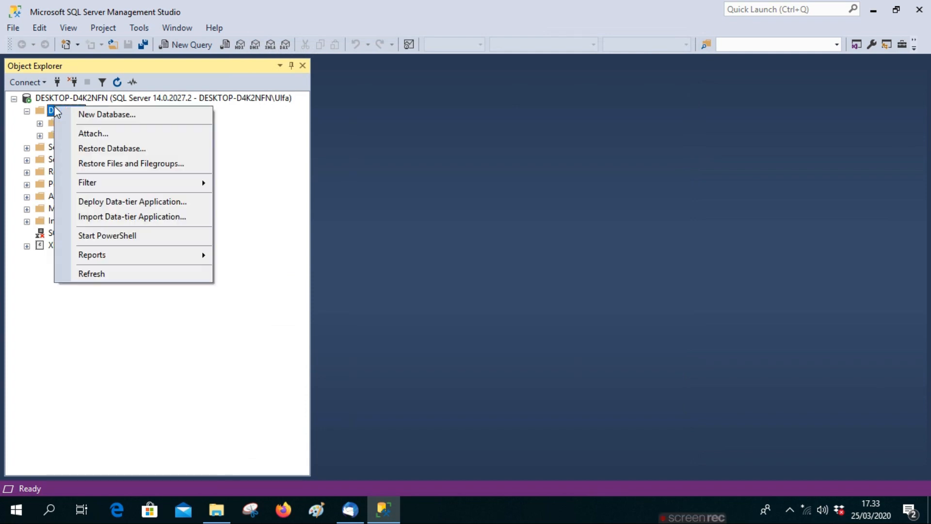
click(88, 274)
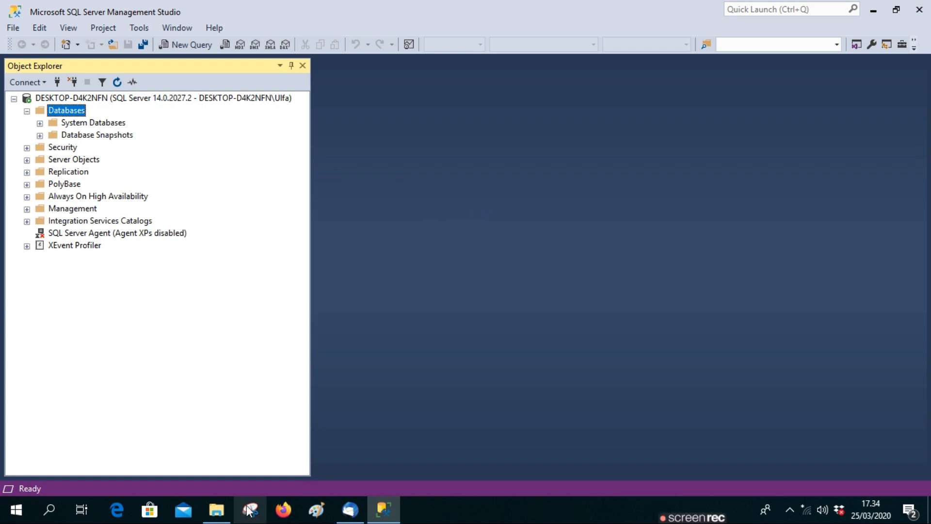
Step: Switch to File Explorer and open the advanced security settings of the AdventureWorks2012_Data file
click(217, 511)
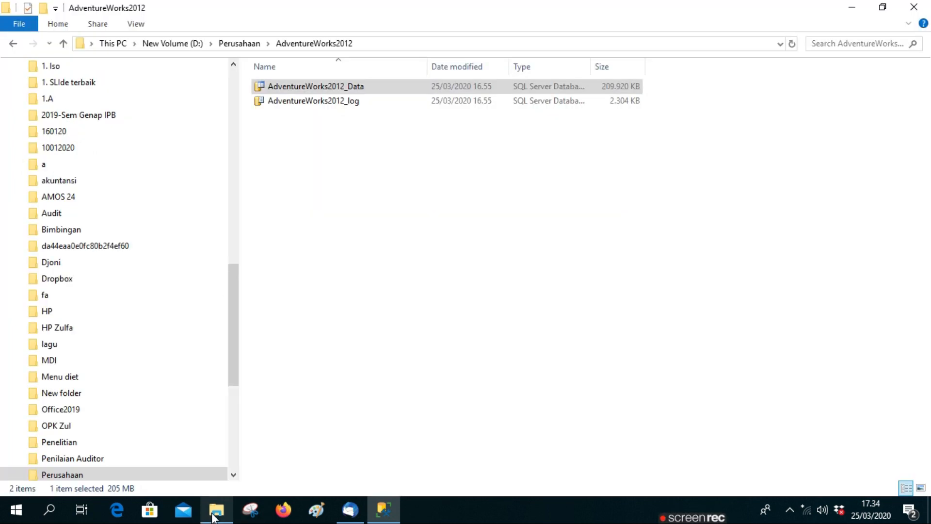
right_click(384, 87)
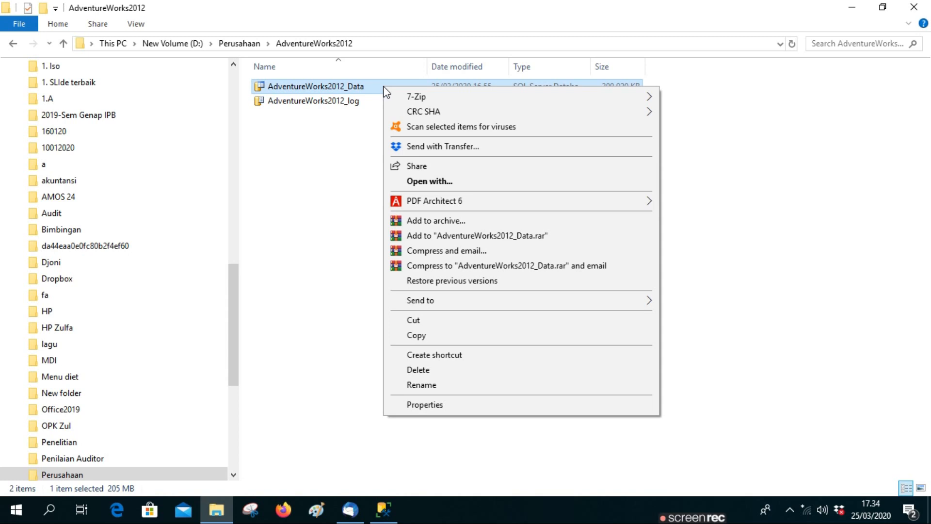
click(425, 405)
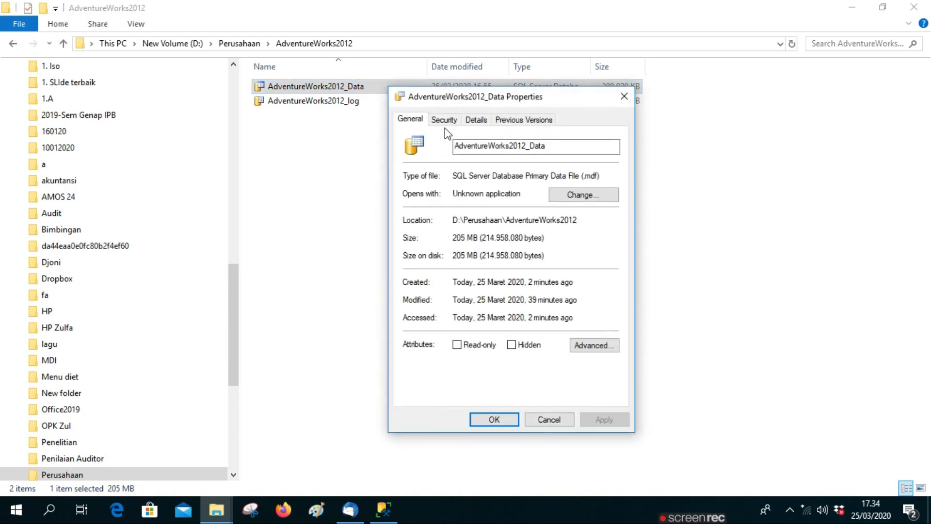
click(453, 126)
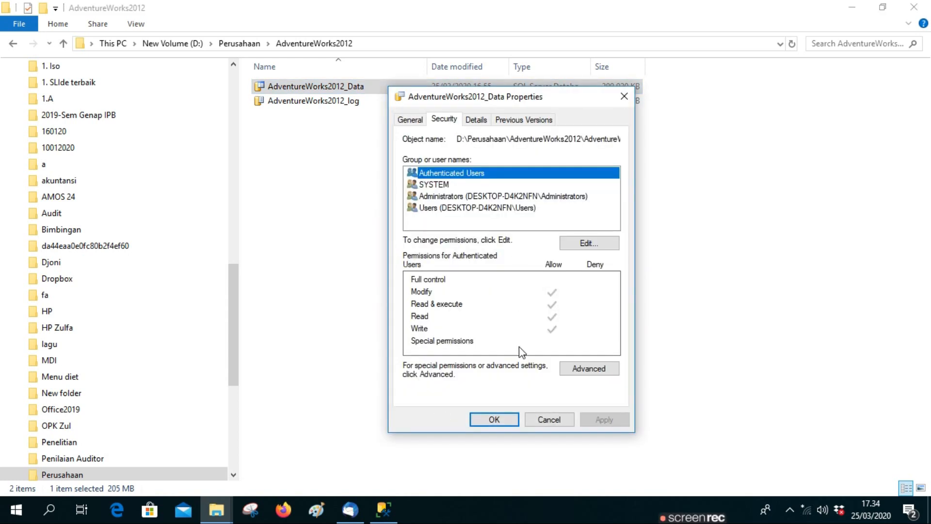
click(586, 375)
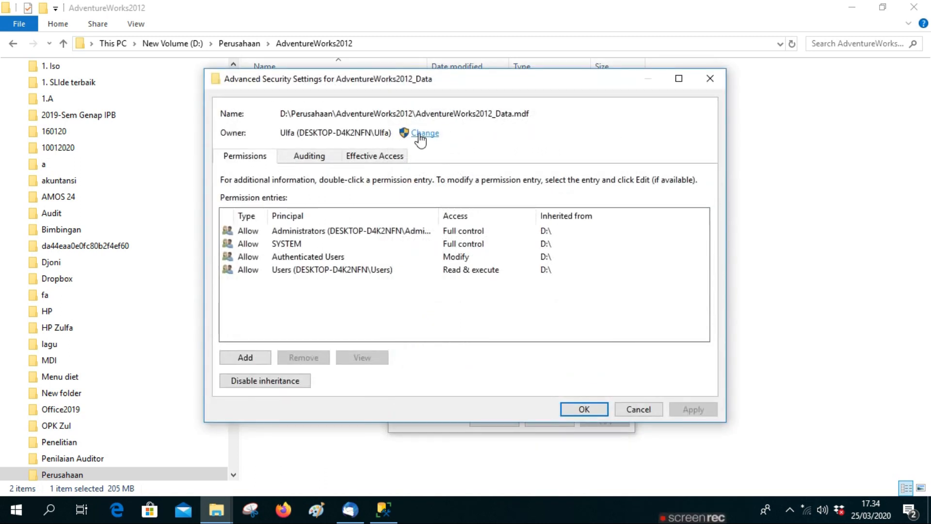
Step: Change the owner of AdventureWorks2012_Data to the Users group found through the advanced account search
click(421, 133)
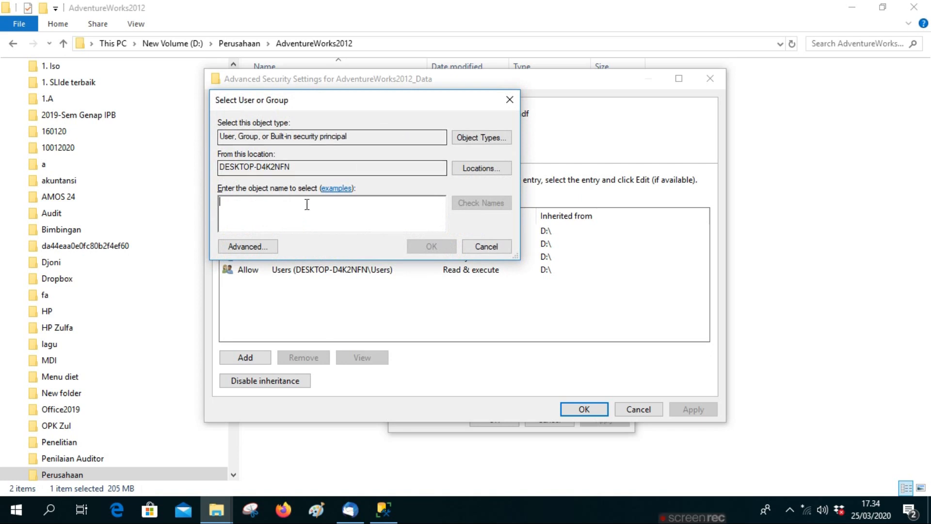
click(248, 247)
click(546, 239)
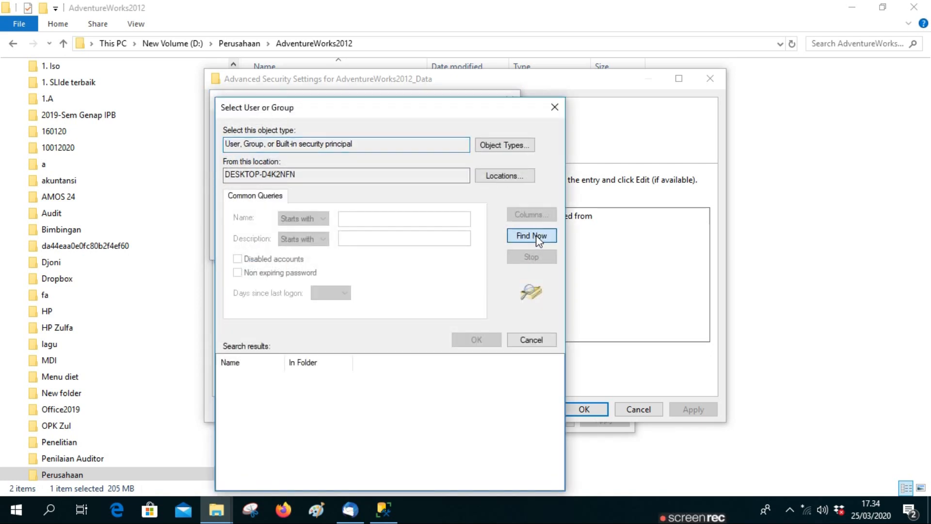
scroll(465, 473, down, 10)
scroll(328, 456, down, 5)
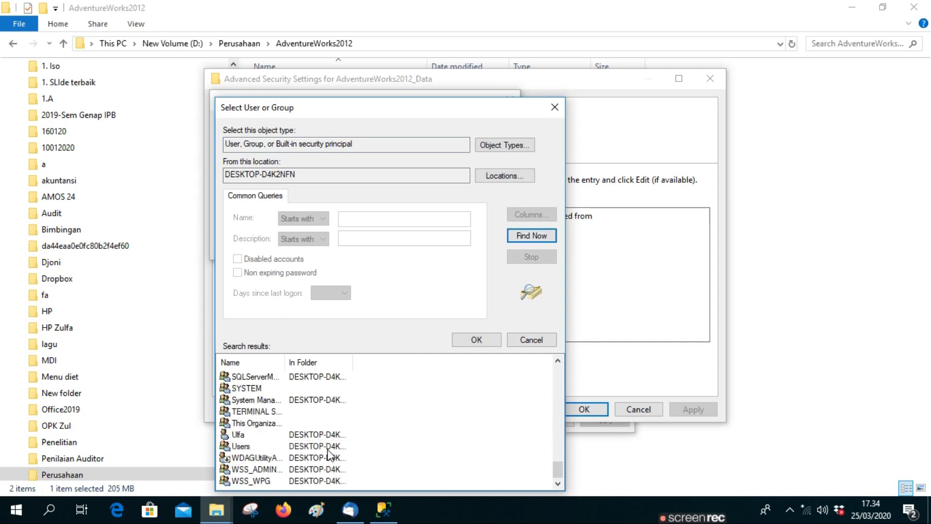
double_click(246, 446)
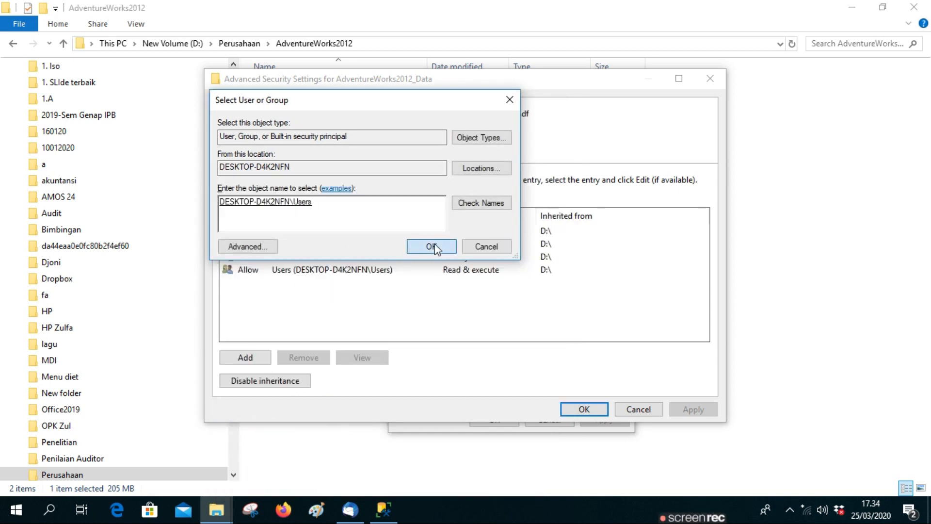
click(433, 247)
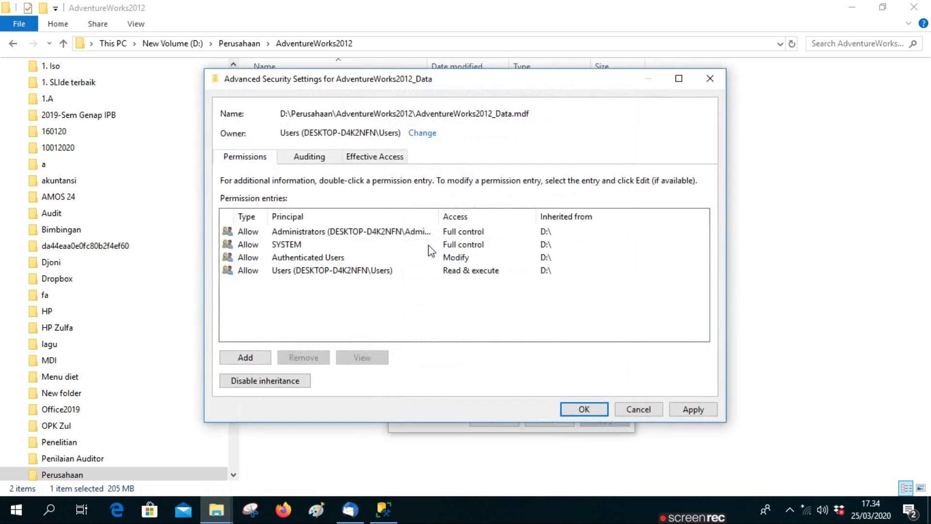
click(254, 358)
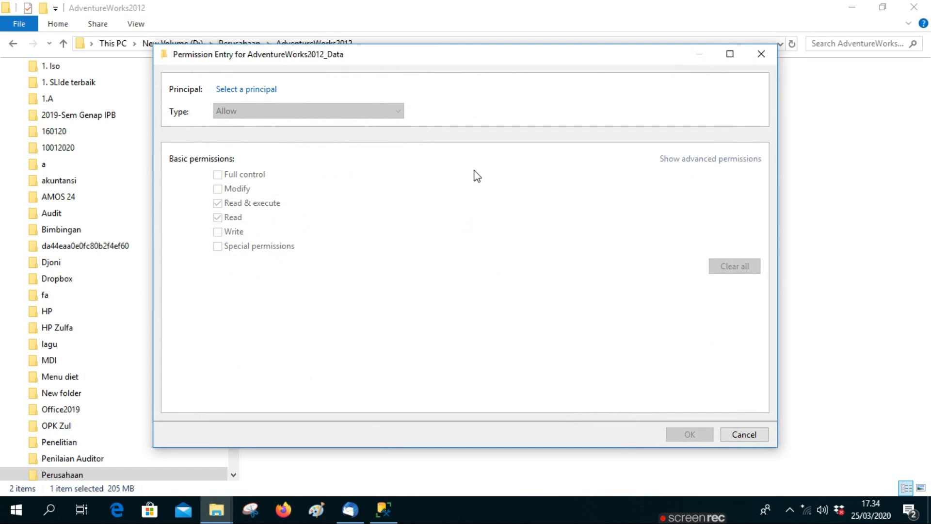
click(762, 54)
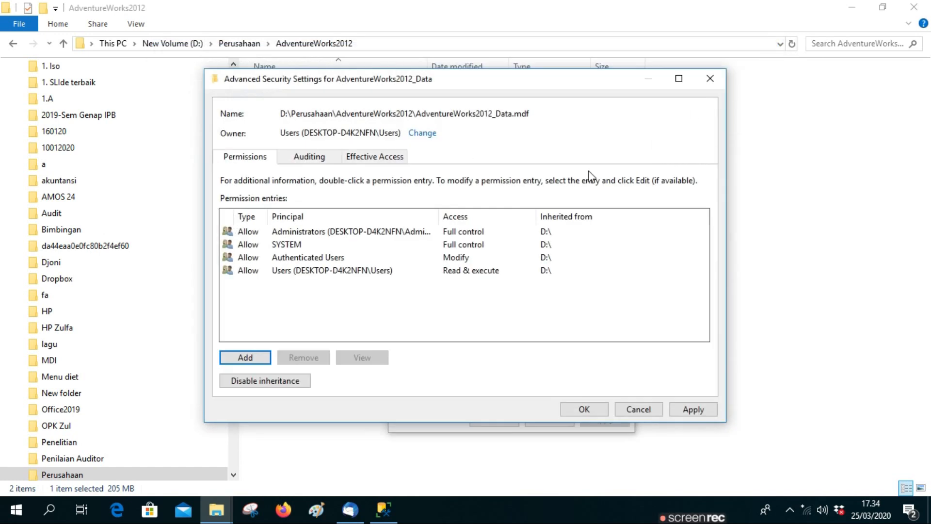
Step: Set the data file's owner back to the personal user account and close its security settings and properties
click(431, 134)
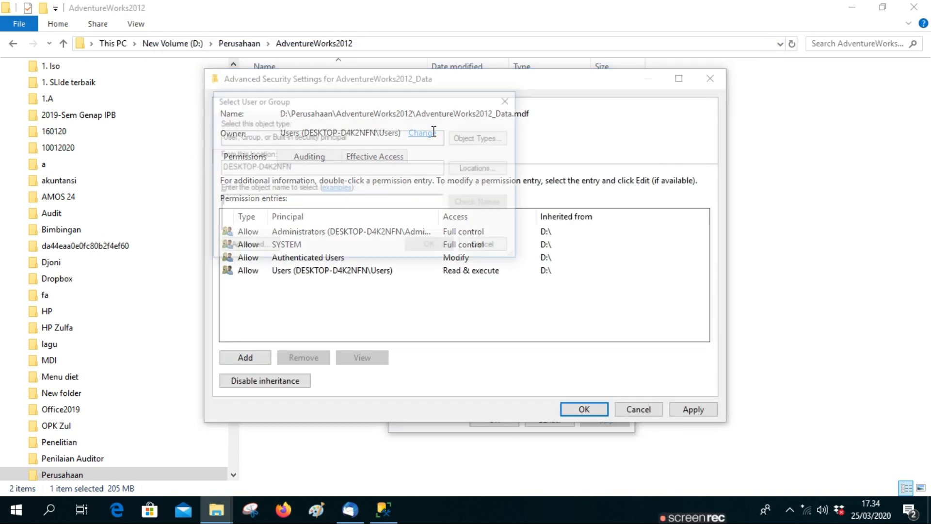
click(242, 247)
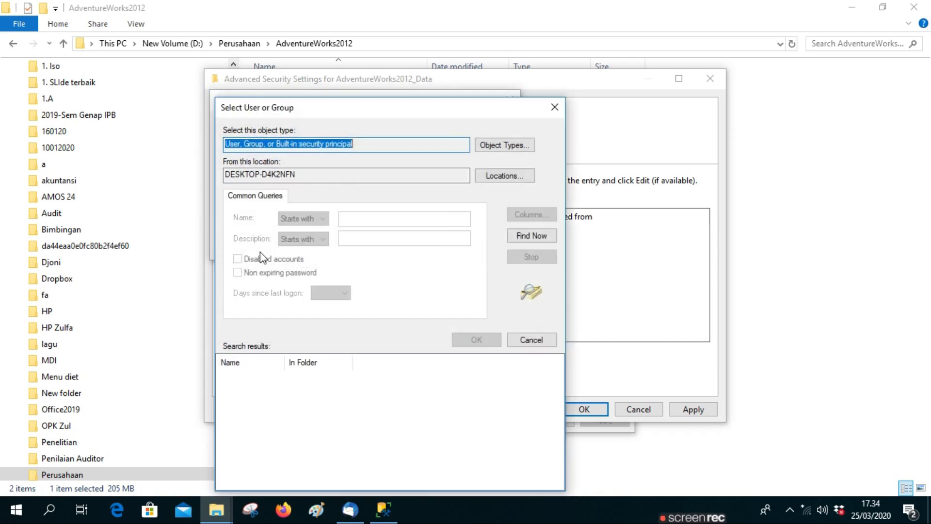
click(543, 239)
scroll(257, 439, down, 10)
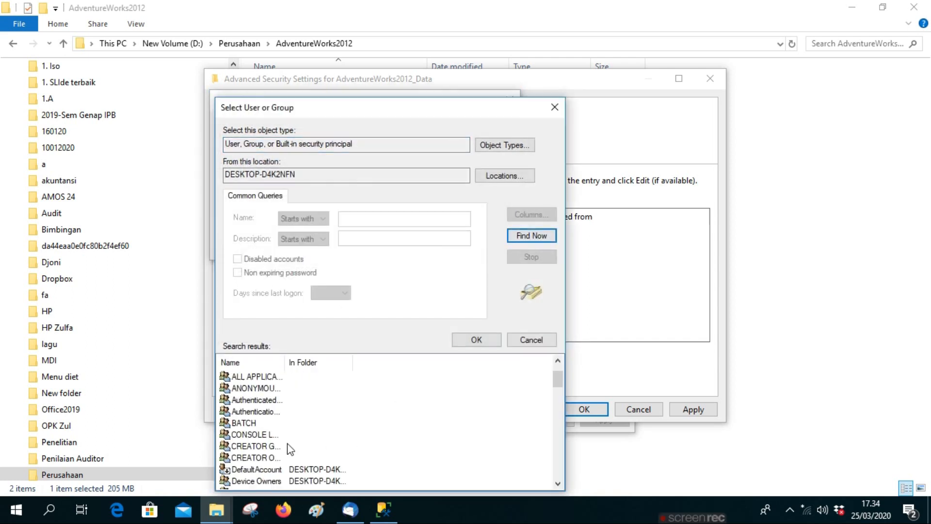
scroll(237, 437, down, 5)
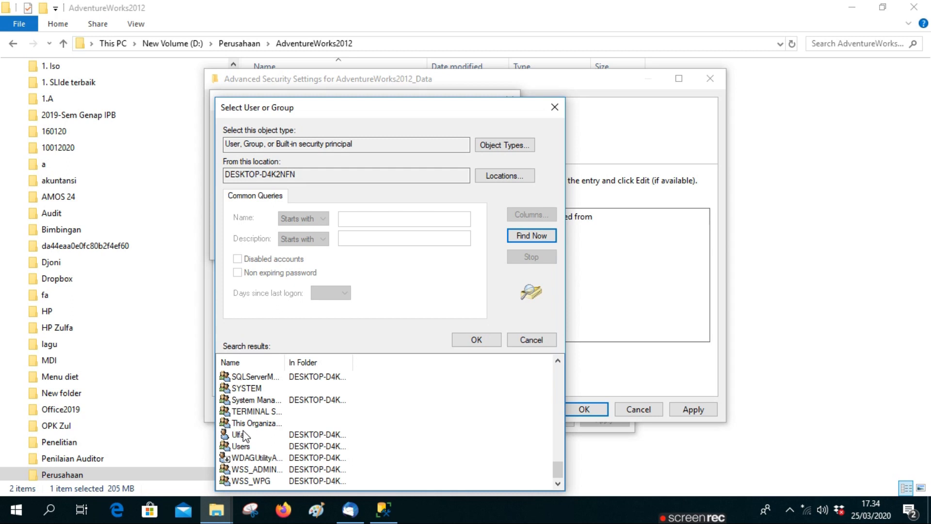
double_click(239, 439)
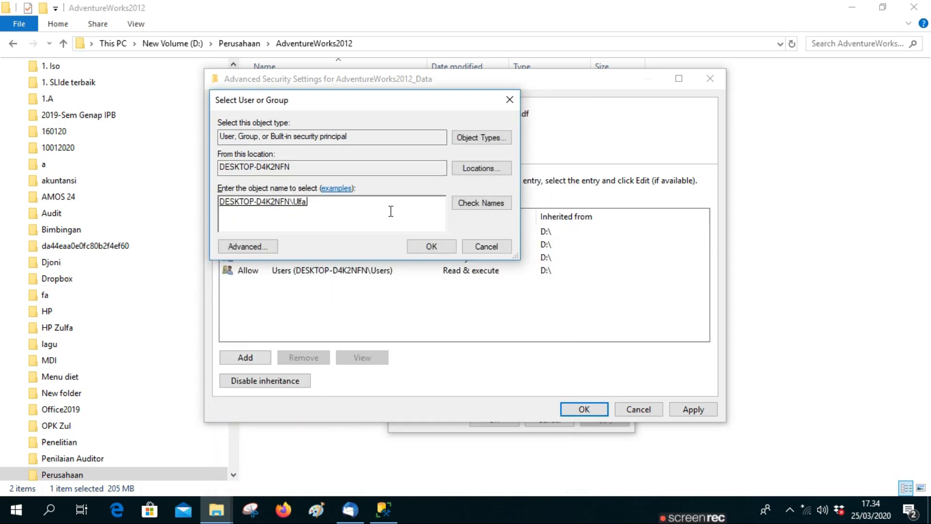
click(431, 246)
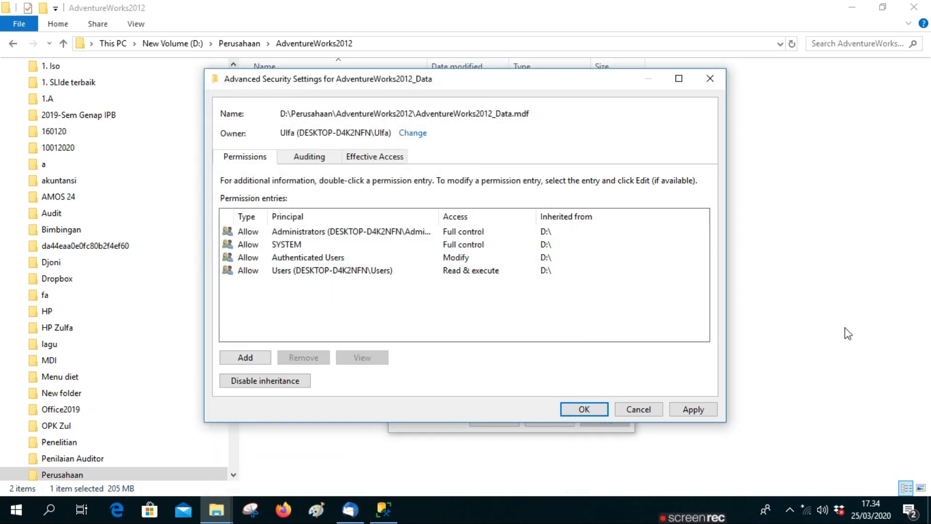
click(584, 409)
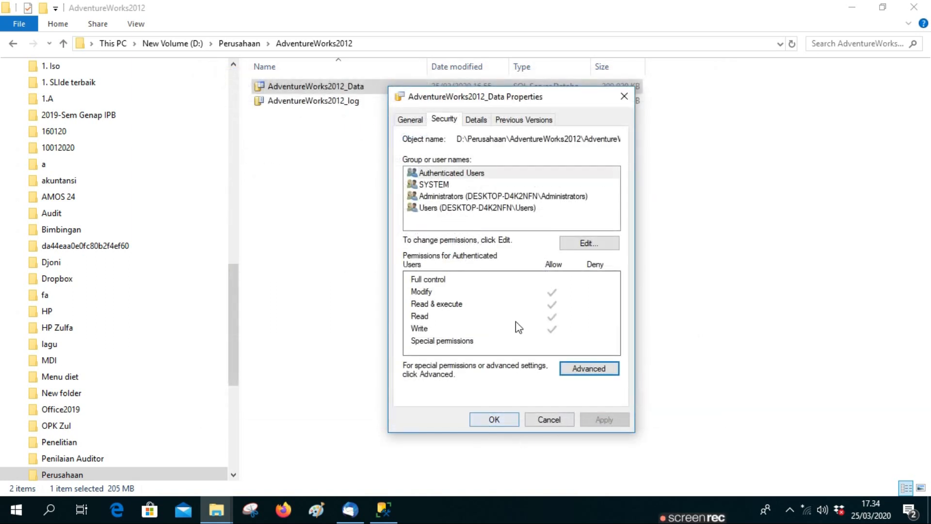
click(492, 419)
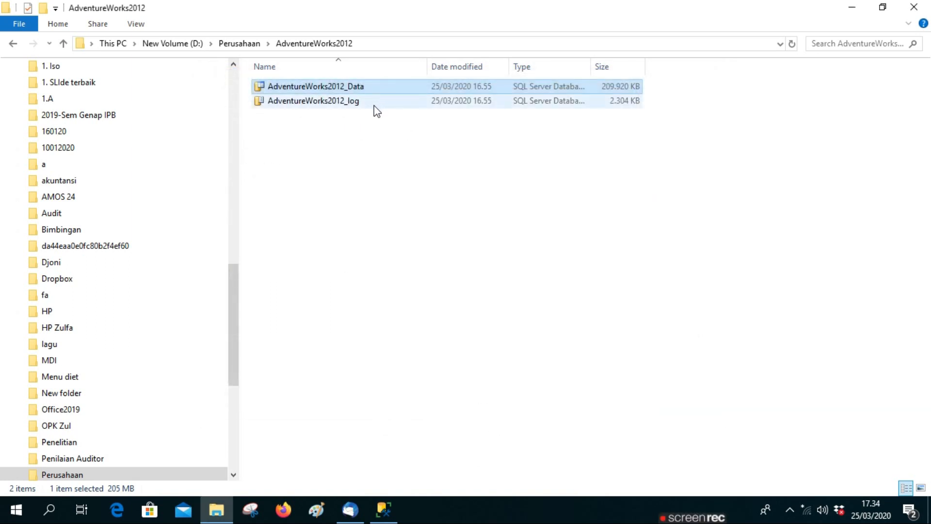
Step: Reopen the security properties of AdventureWorks2012_Data and check the permissions of SYSTEM, Administrators and Users
right_click(372, 89)
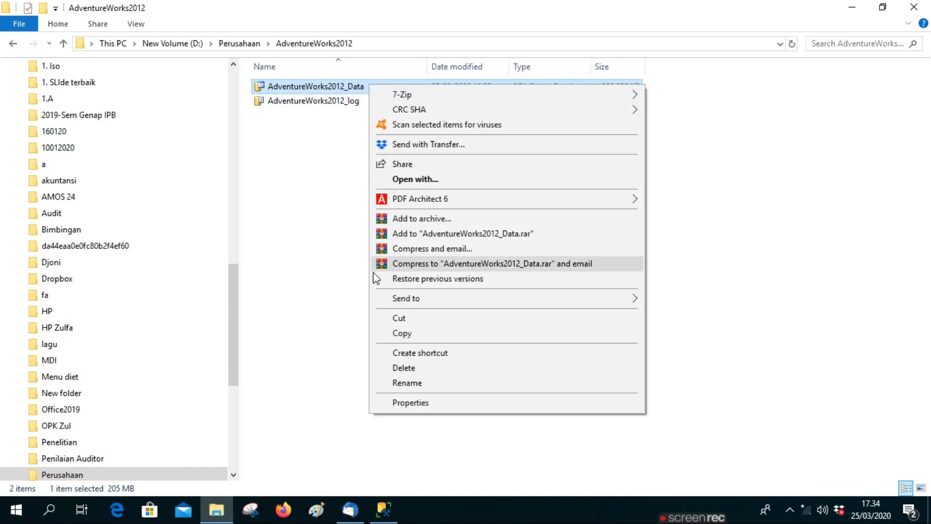
click(411, 403)
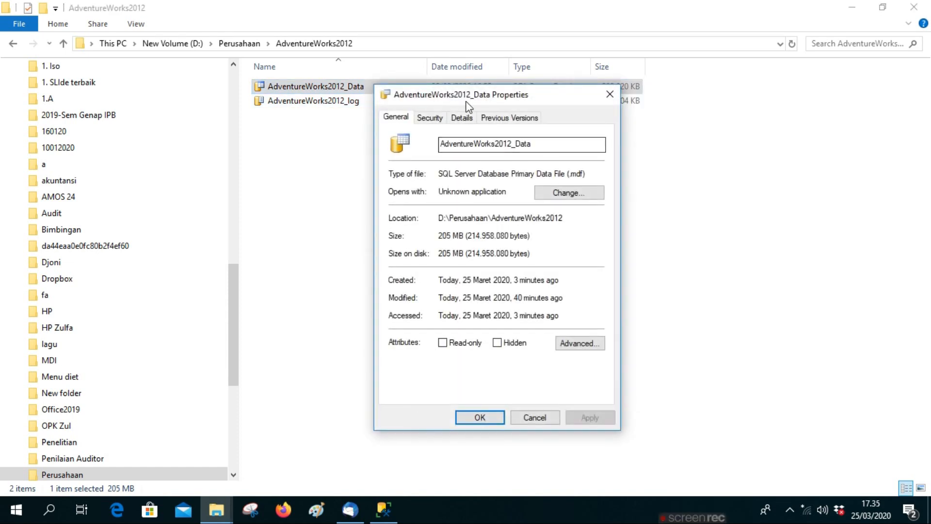
click(429, 117)
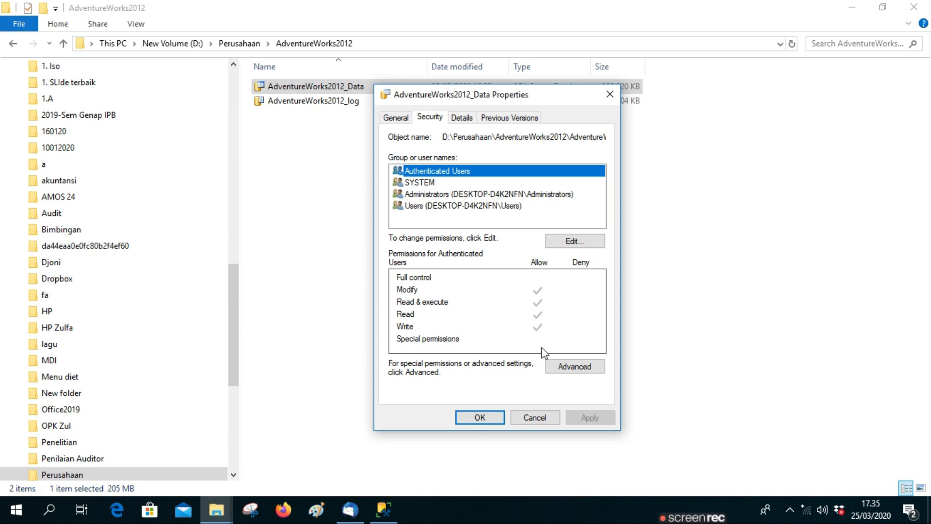
click(428, 183)
click(429, 195)
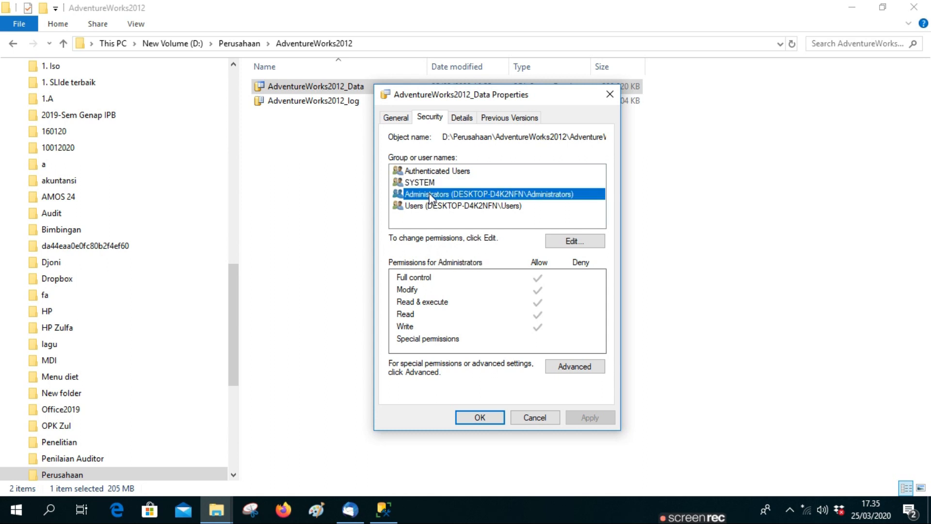
click(438, 208)
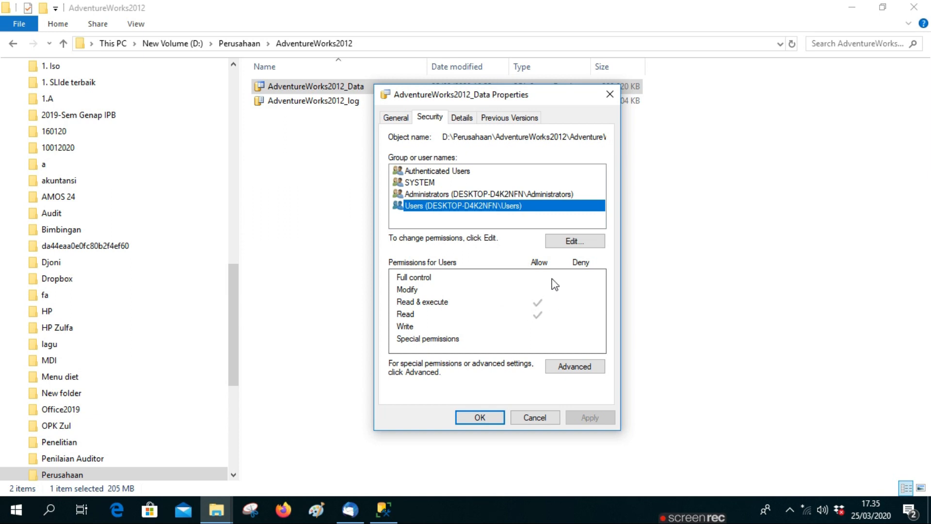
Step: Allow Full control on AdventureWorks2012_Data for both Authenticated Users and Users, and save the permissions
click(568, 243)
click(560, 338)
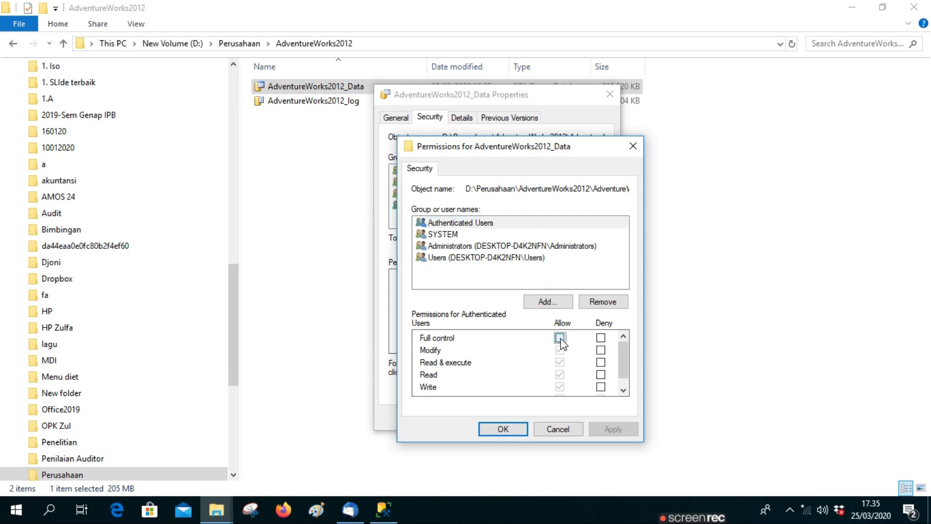
click(445, 235)
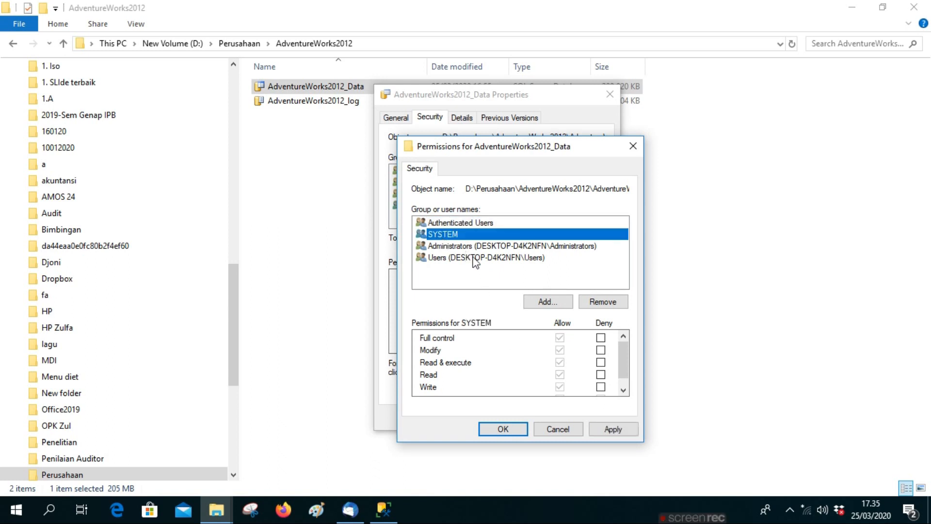
click(464, 247)
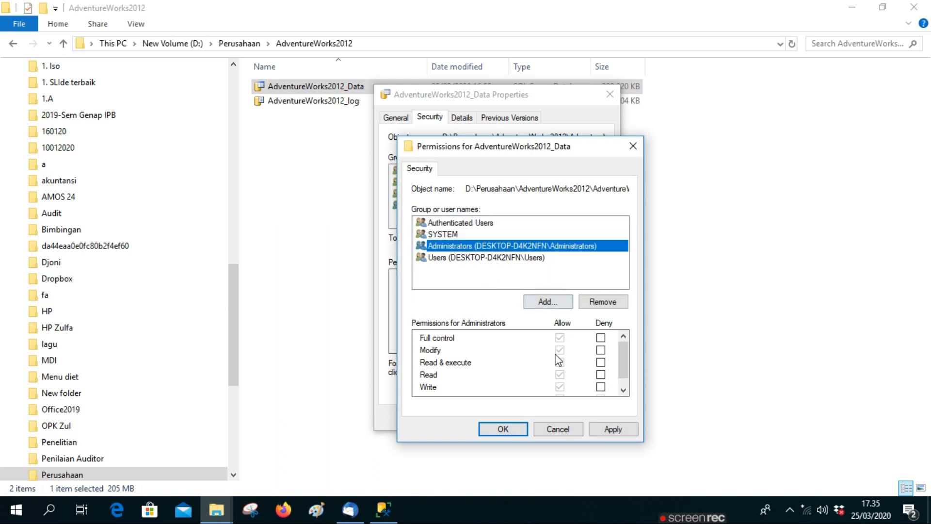
click(437, 259)
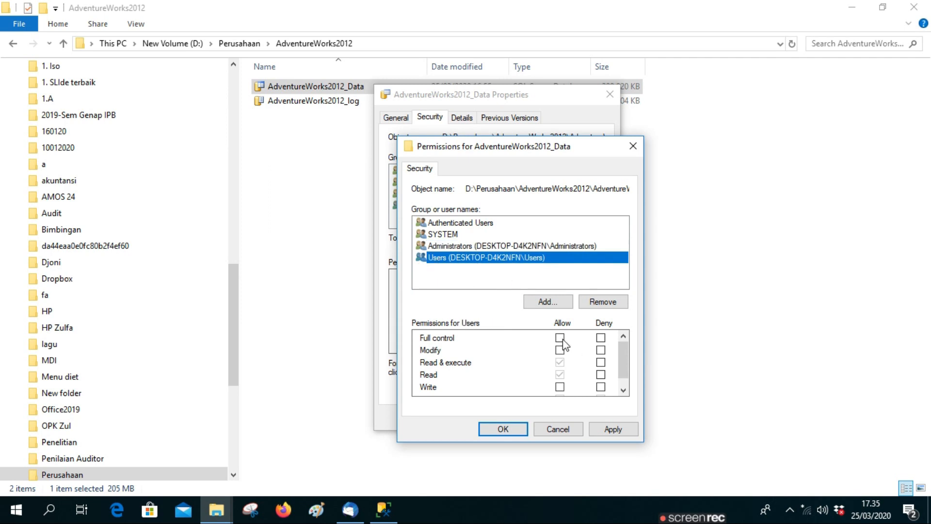
click(560, 338)
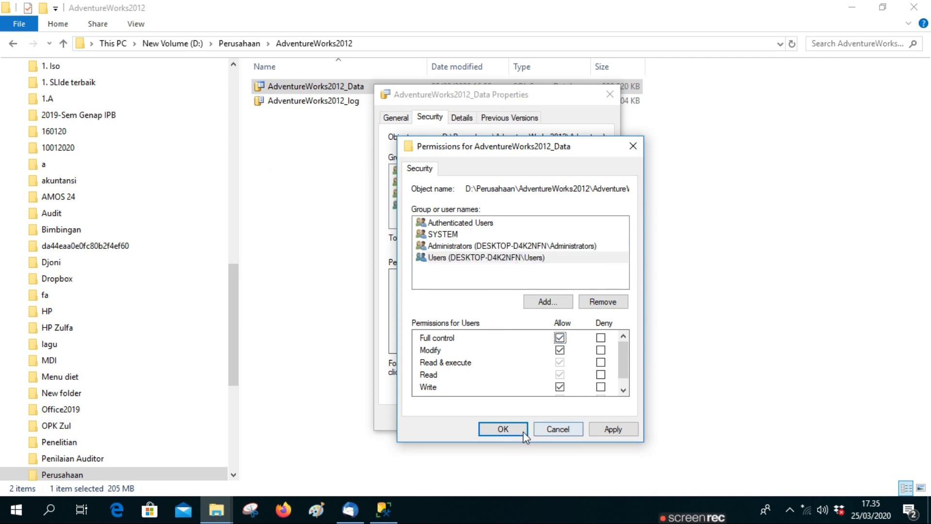
click(503, 430)
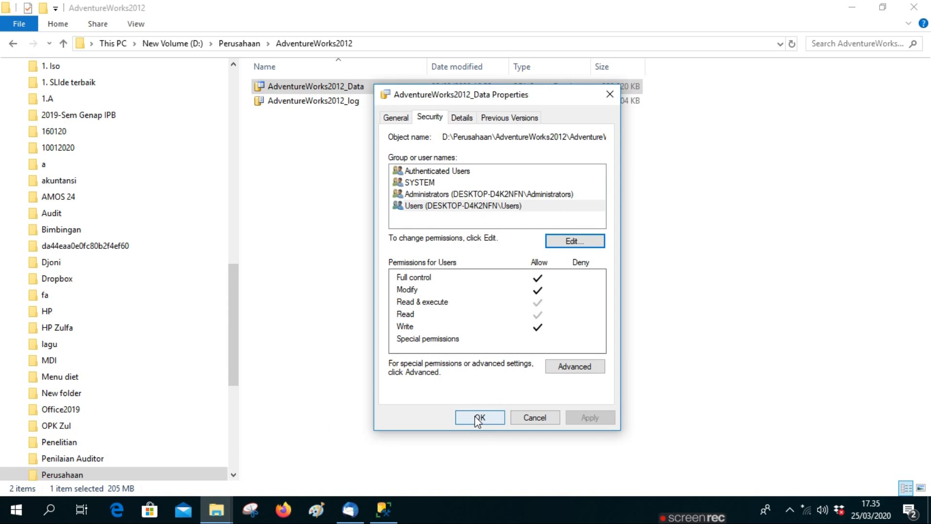
click(478, 418)
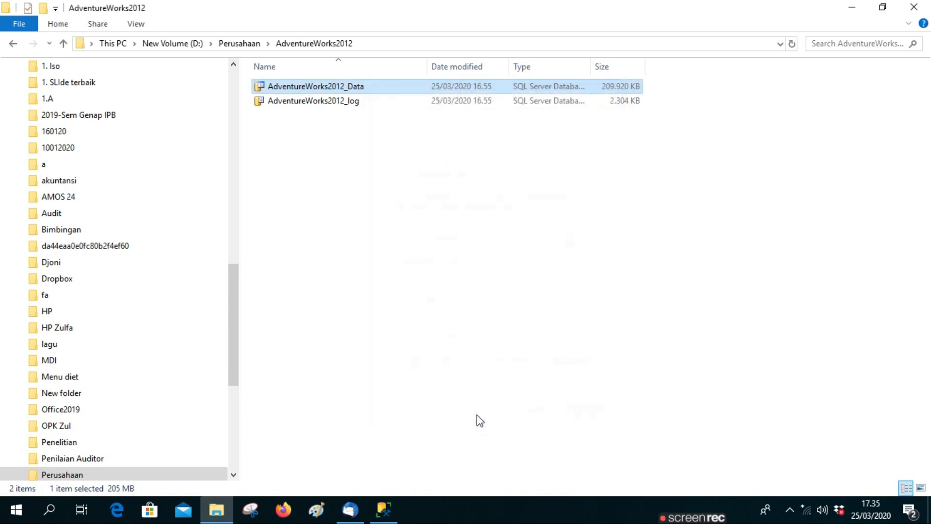
Step: Open the security properties of AdventureWorks2012_log and check the permissions of SYSTEM, Administrators and Users
click(295, 102)
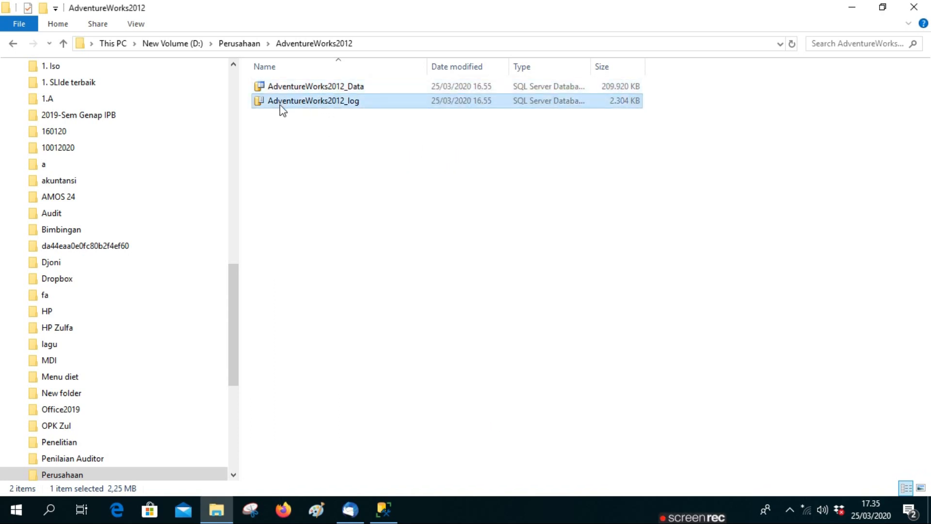
right_click(350, 107)
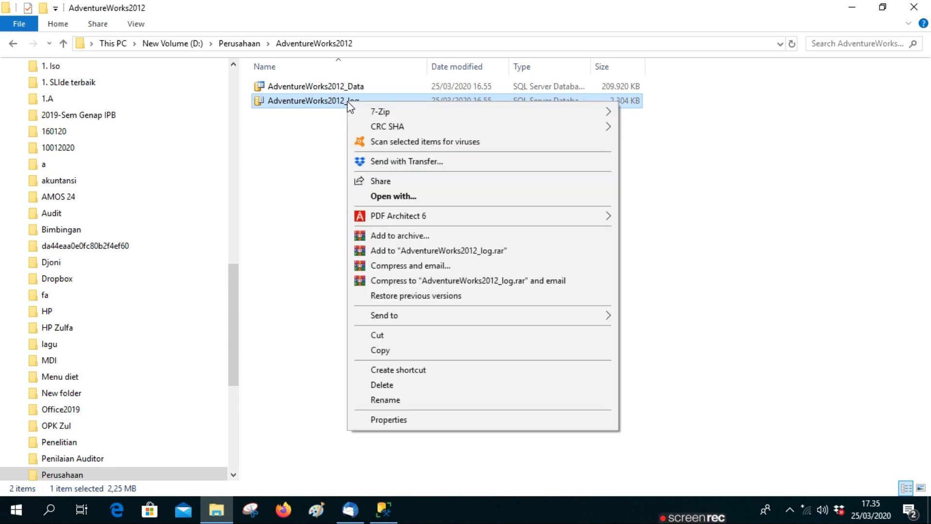
click(406, 421)
click(408, 134)
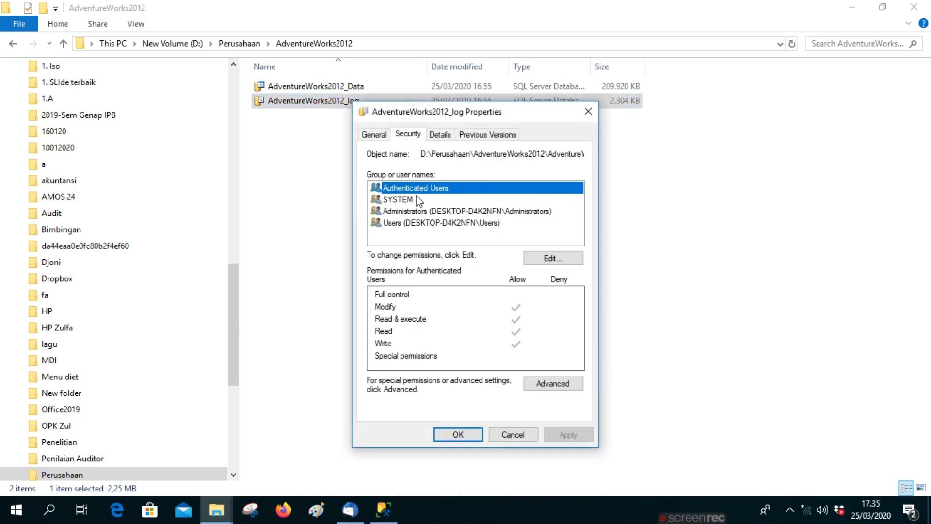
click(408, 200)
click(418, 211)
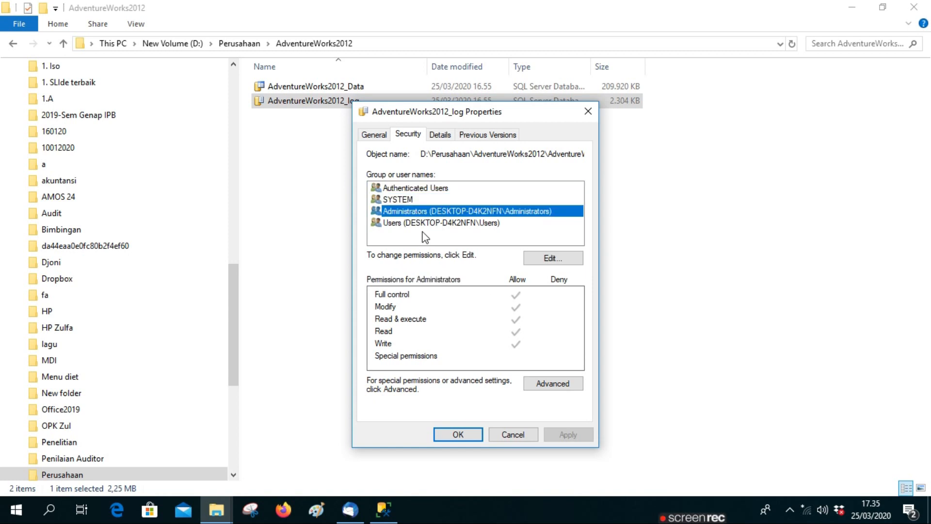
click(427, 224)
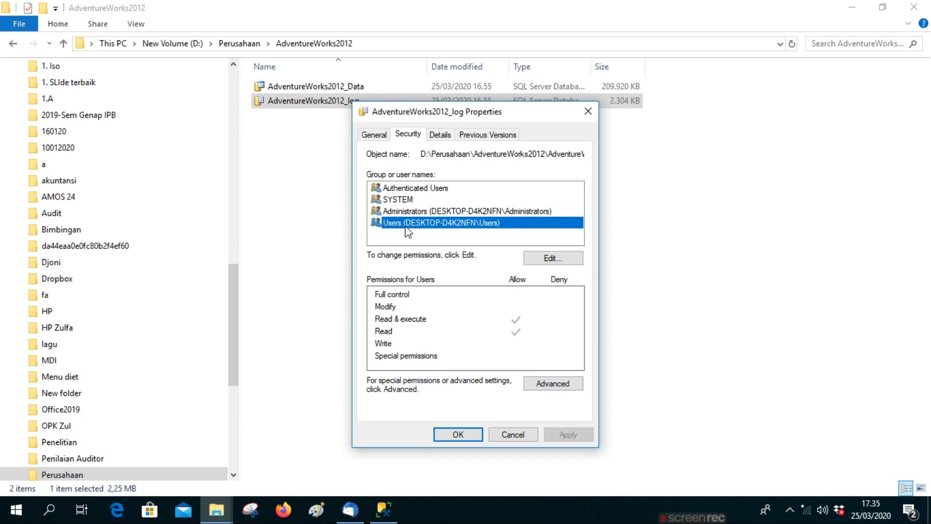
Step: Change the owner of AdventureWorks2012_log to the Users group found through the advanced account search
click(554, 391)
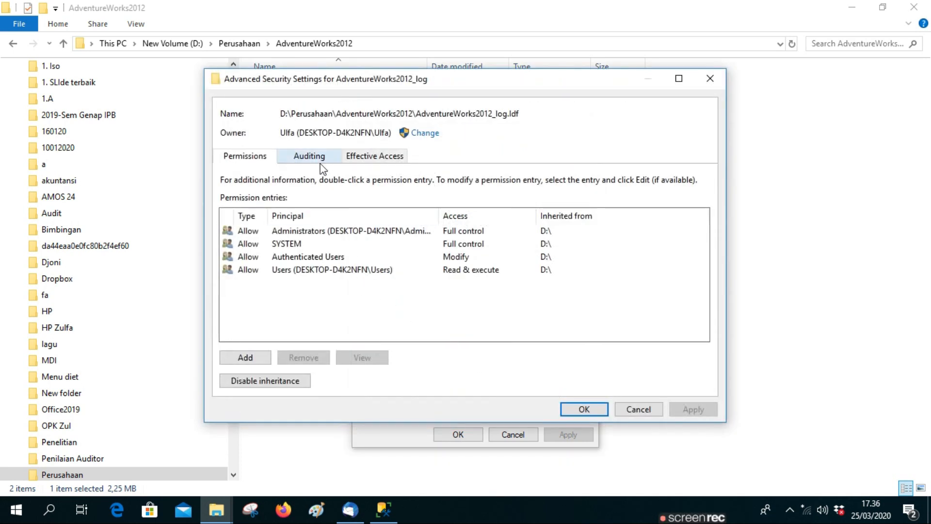
click(424, 135)
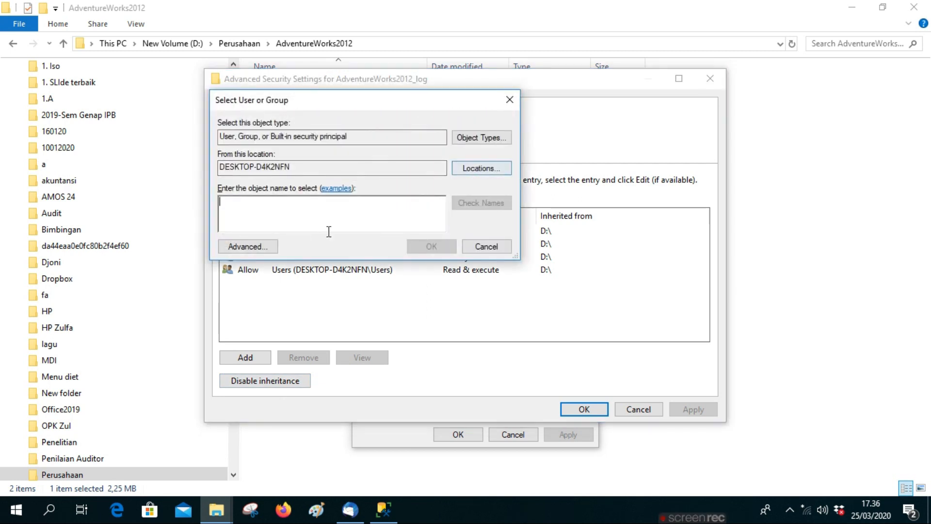
click(260, 247)
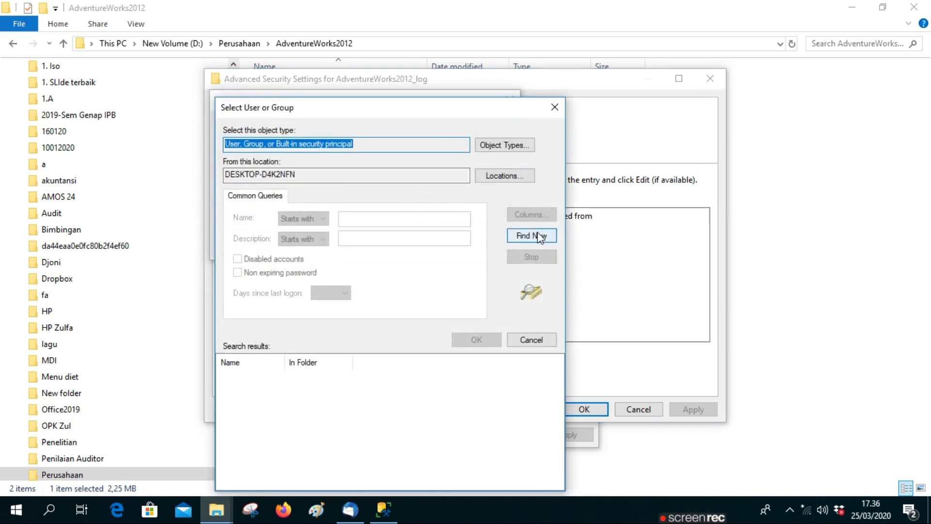
click(538, 236)
scroll(334, 449, down, 10)
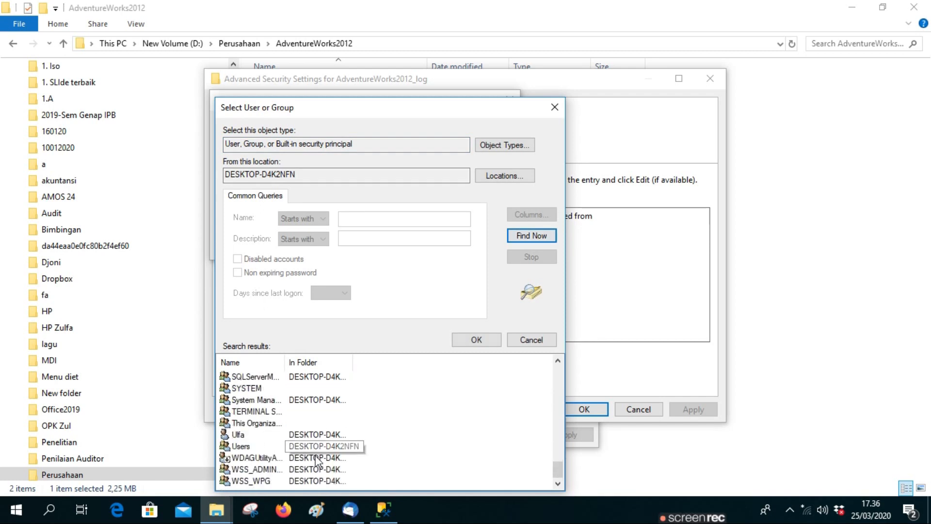
click(258, 446)
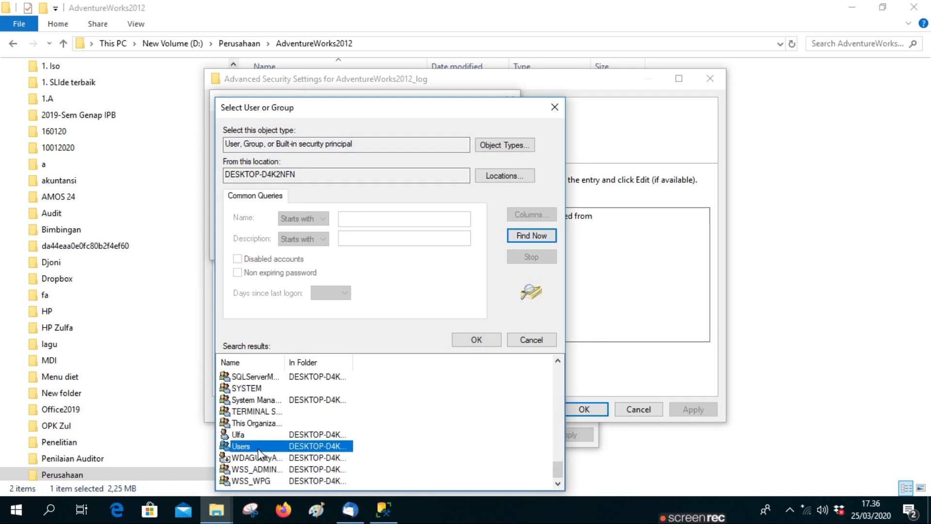
click(475, 341)
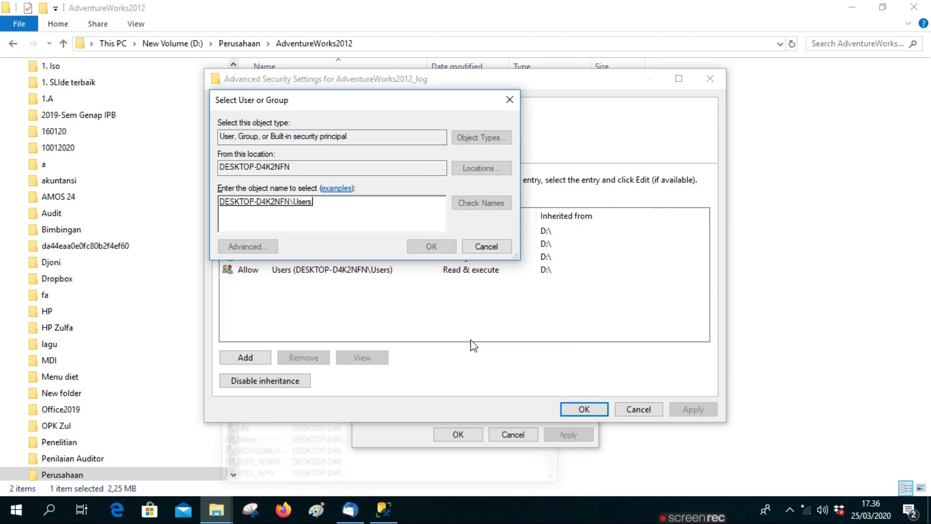
click(441, 246)
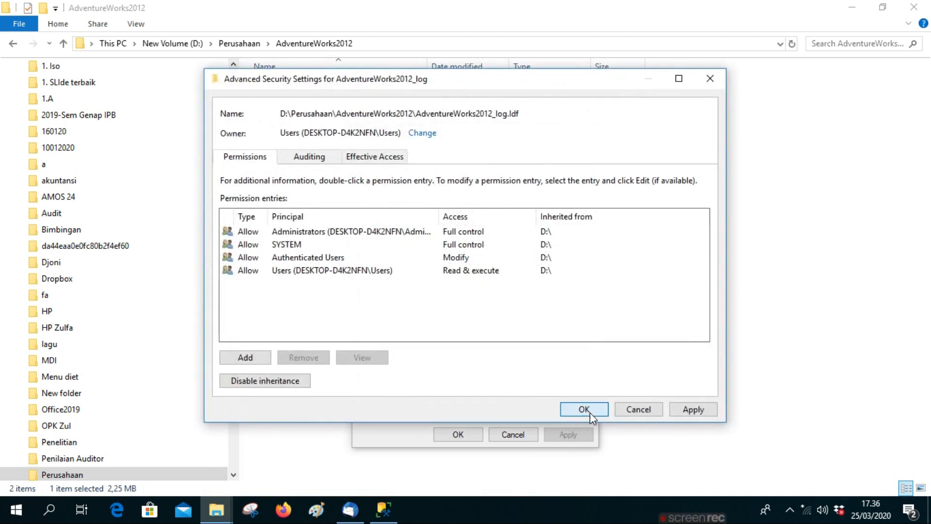
click(586, 409)
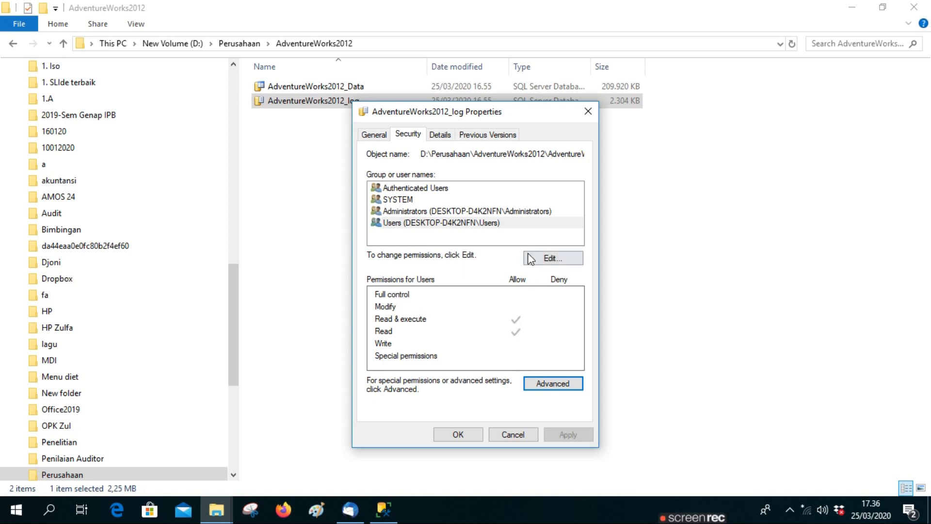
Step: Allow Full control on AdventureWorks2012_log for both Authenticated Users and Users, save the permissions and close the file's properties
click(546, 260)
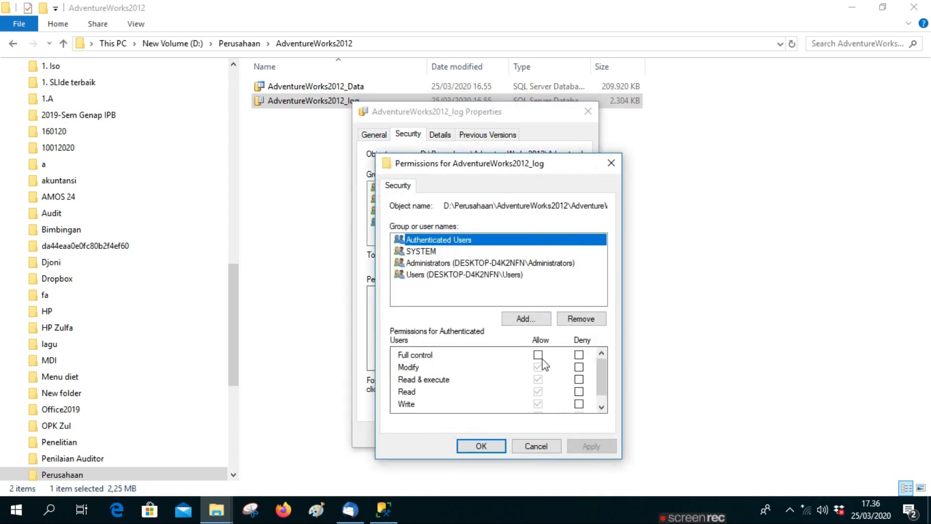
click(539, 356)
click(437, 251)
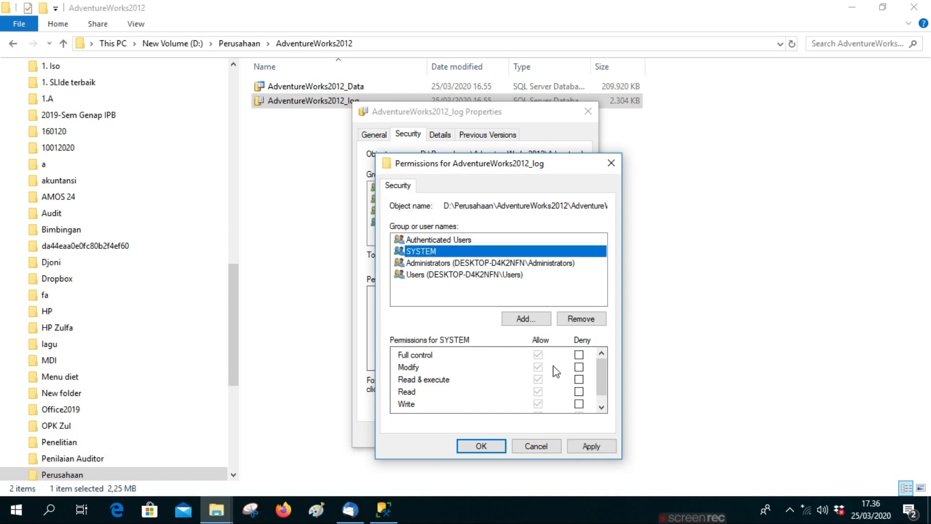
click(451, 262)
click(449, 274)
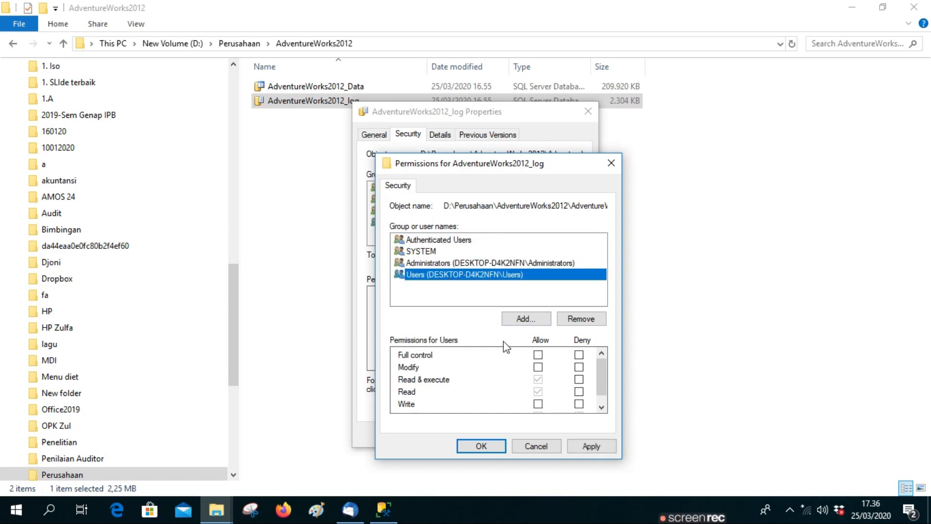
click(539, 356)
click(496, 445)
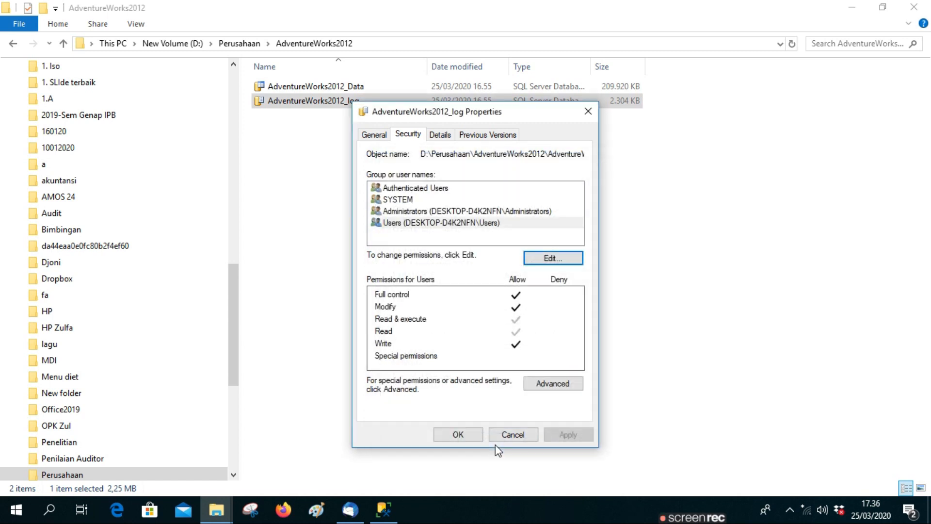
click(464, 438)
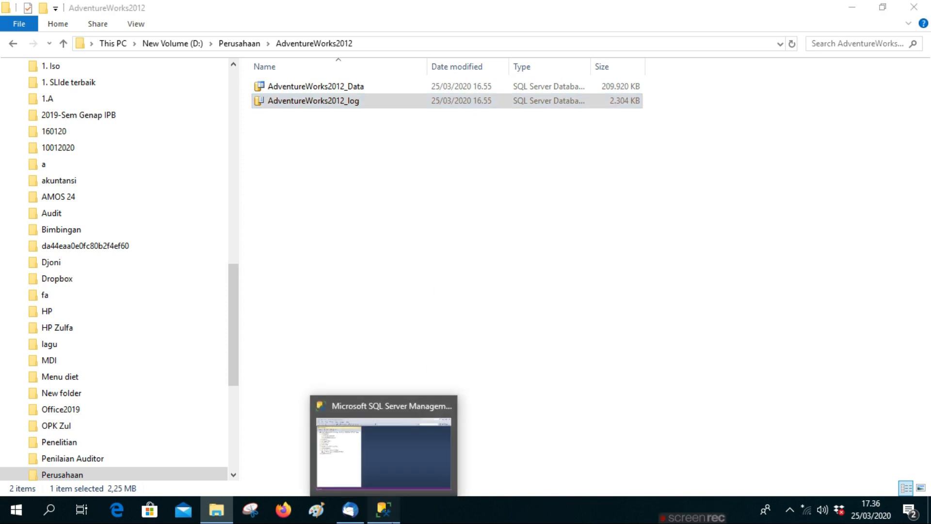
Step: Switch to SQL Server Management Studio and attach the database from AdventureWorks2012_Data.mdf in D:\Perusahaan\AdventureWorks2012
click(401, 407)
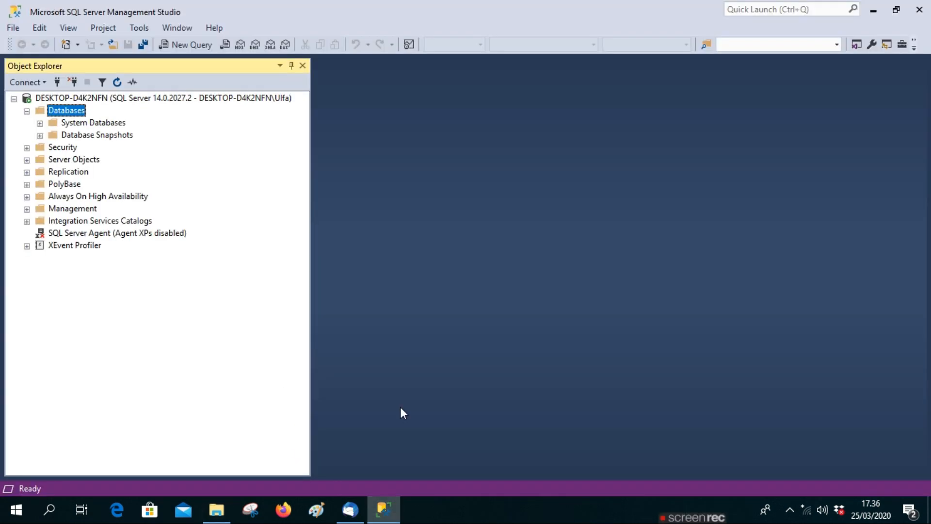
right_click(64, 112)
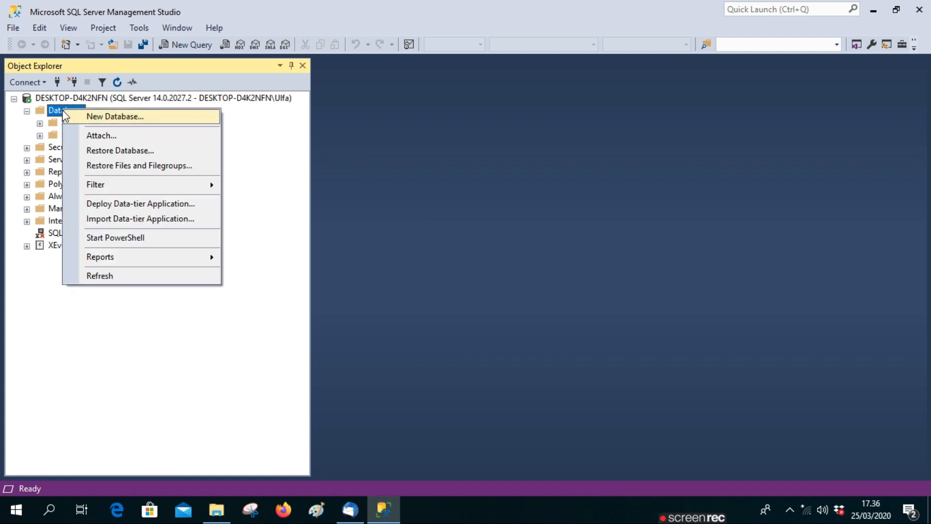
click(115, 138)
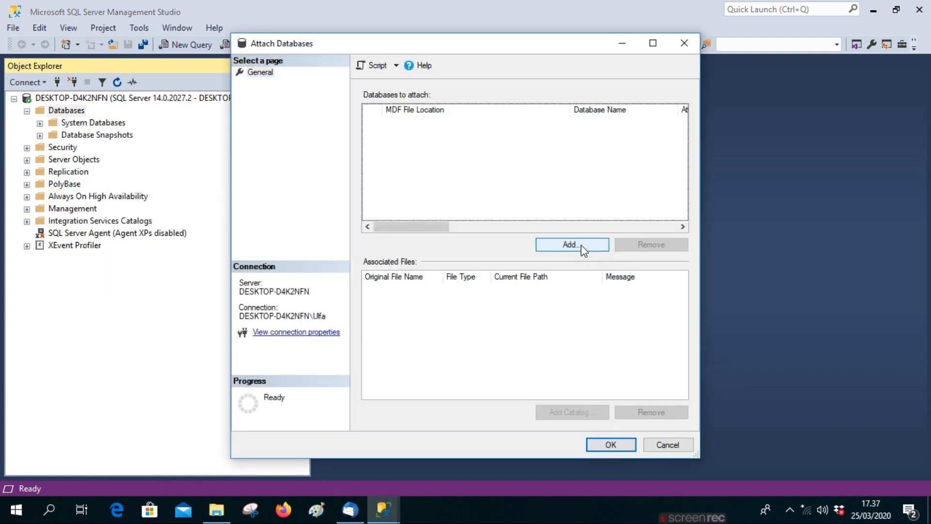
click(572, 244)
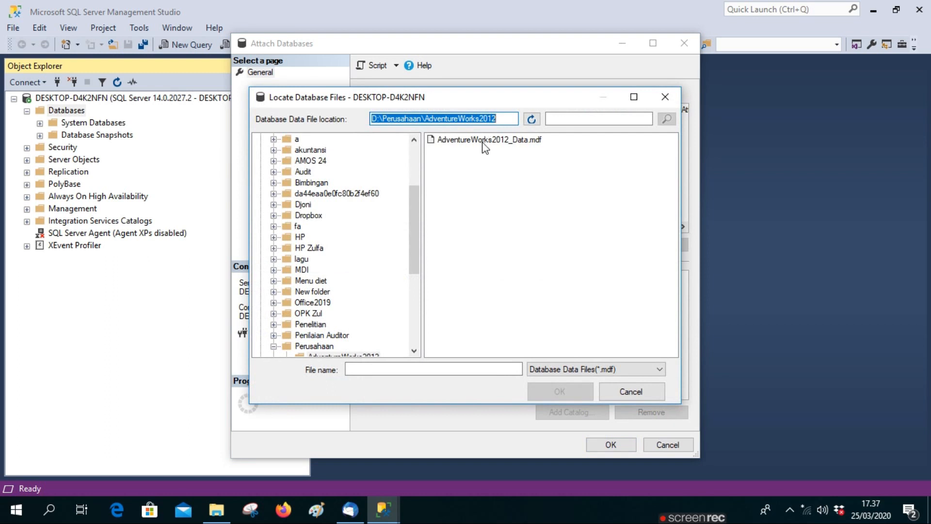
double_click(483, 141)
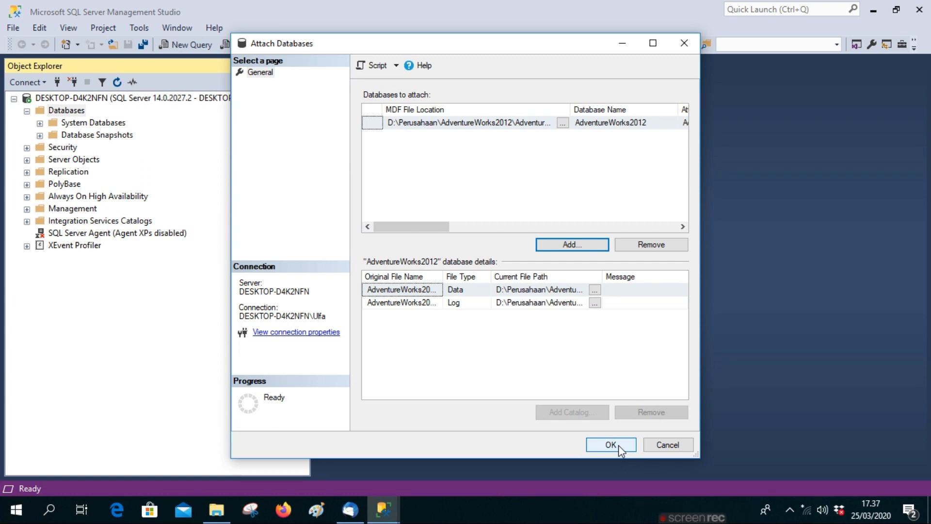
click(618, 444)
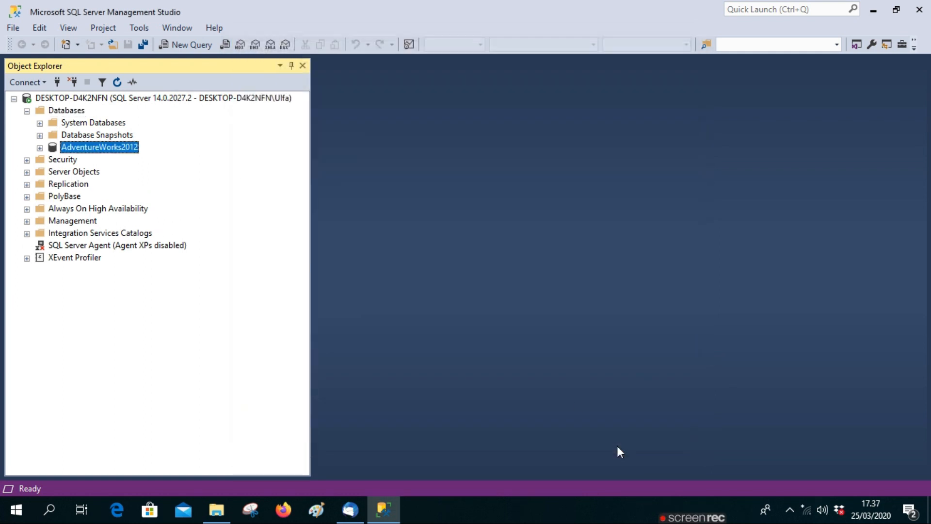